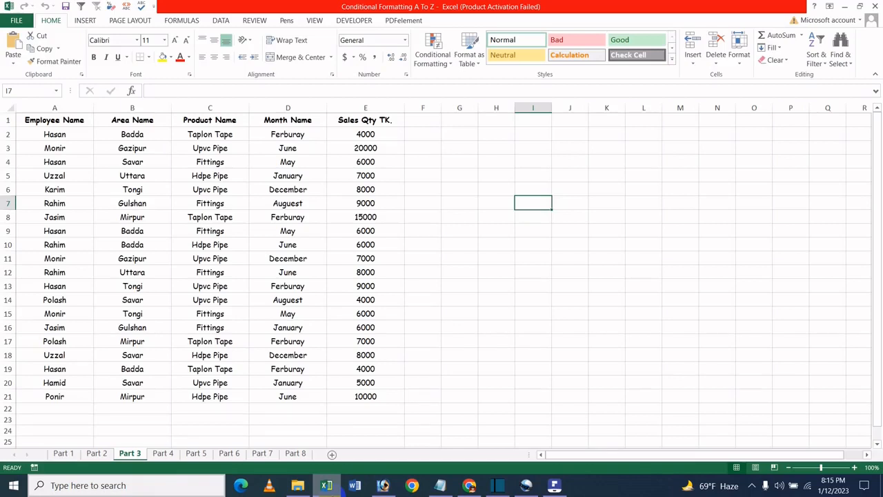
click(452, 173)
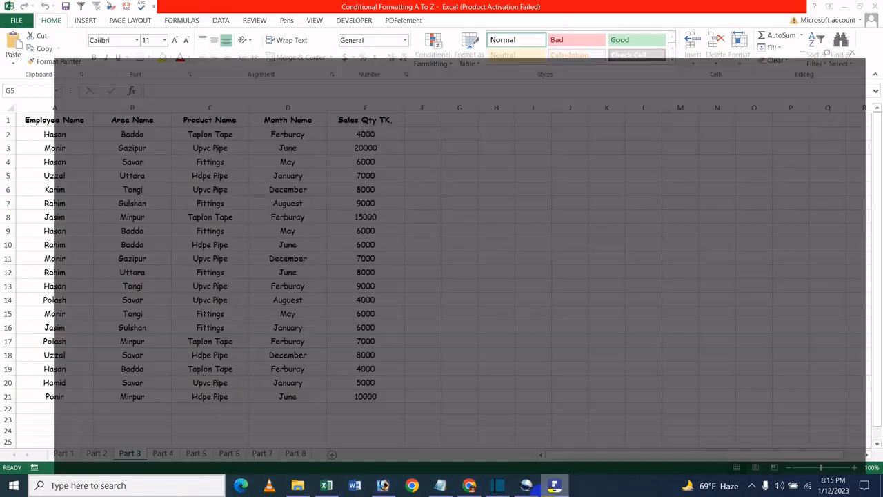
click(554, 485)
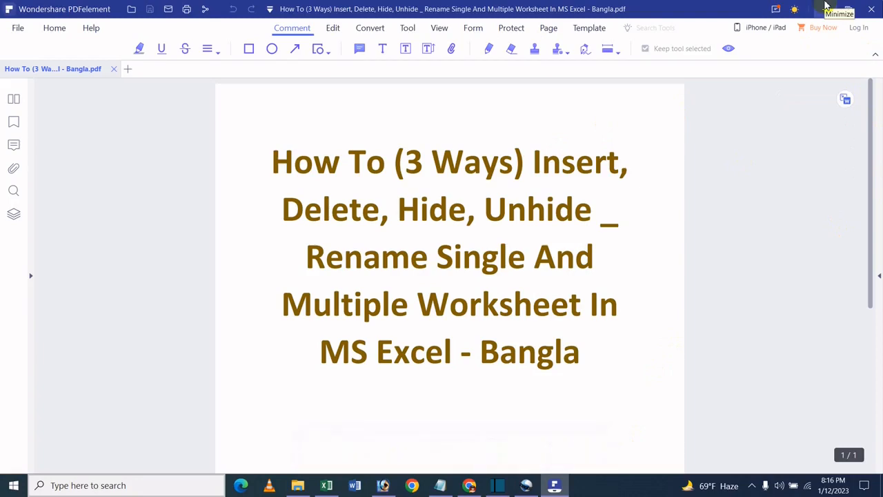
click(833, 7)
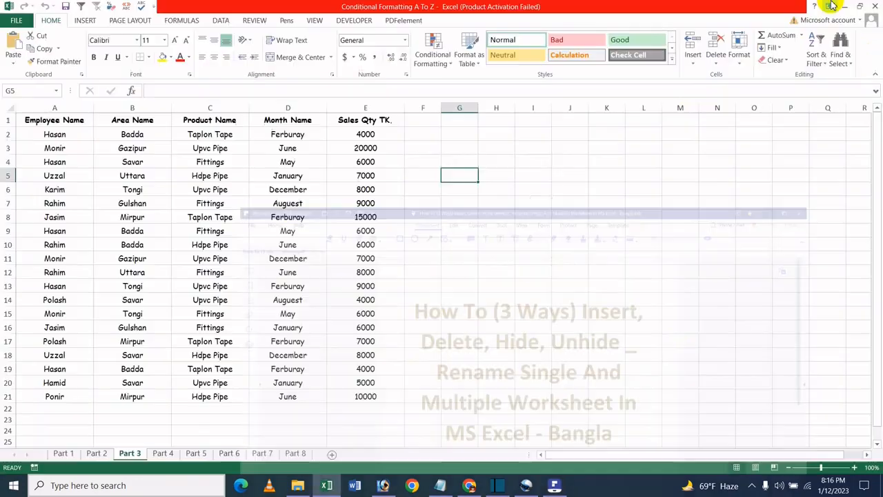
click(374, 180)
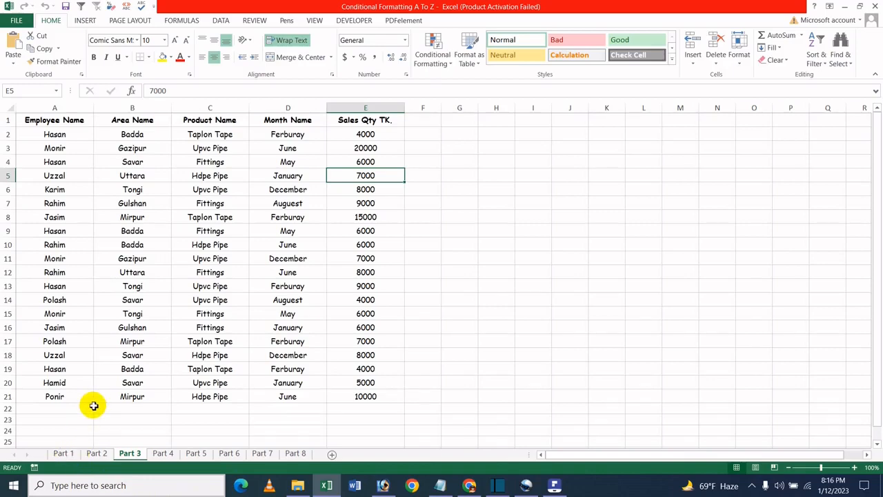
- Insert a new worksheet in front of the Part 1 sheet
click(64, 453)
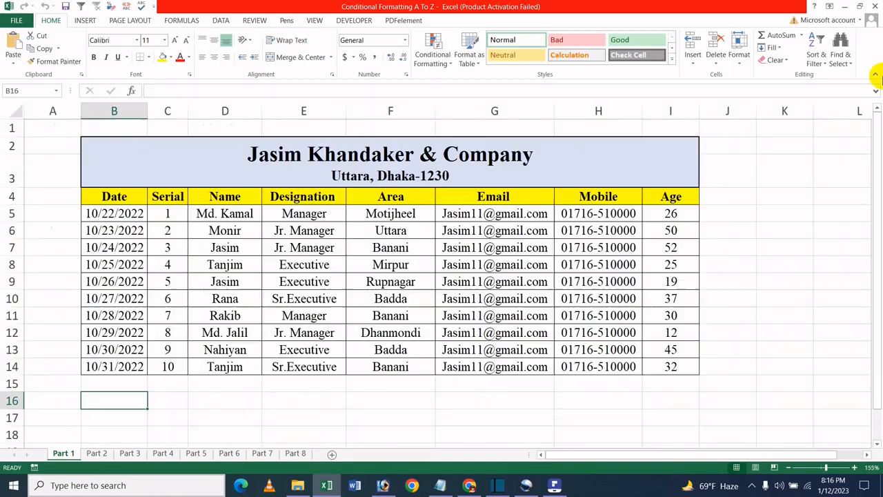
click(739, 57)
mouse_move(788, 175)
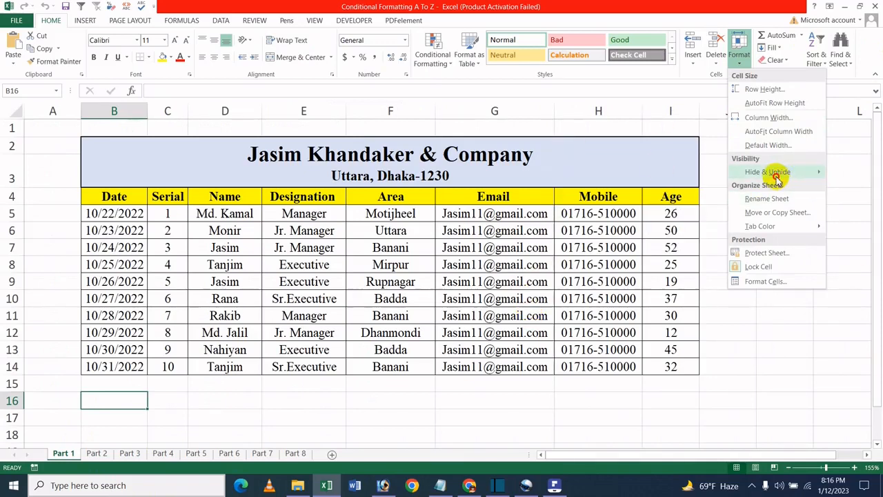
click(693, 60)
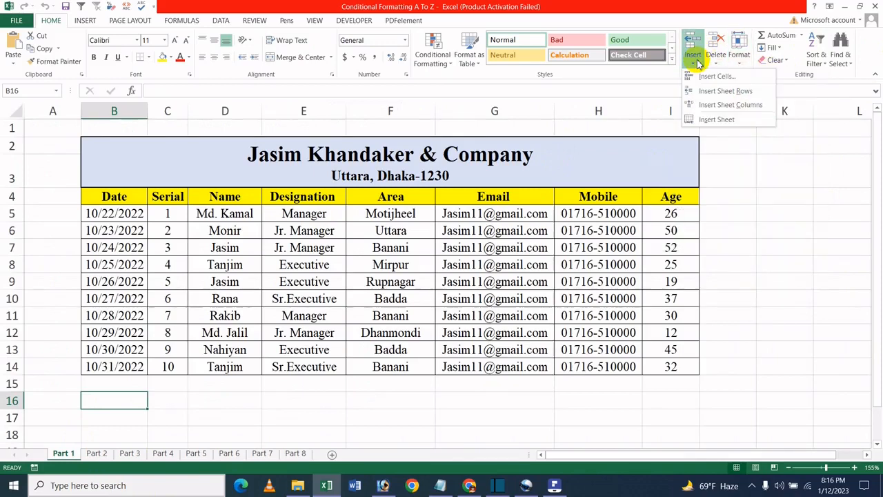
click(724, 118)
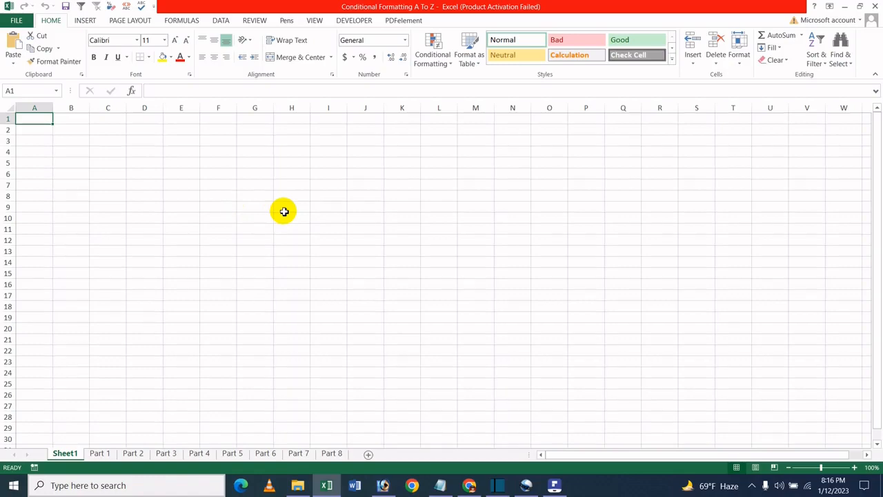
- Delete the newly inserted blank worksheet Sheet1
click(711, 65)
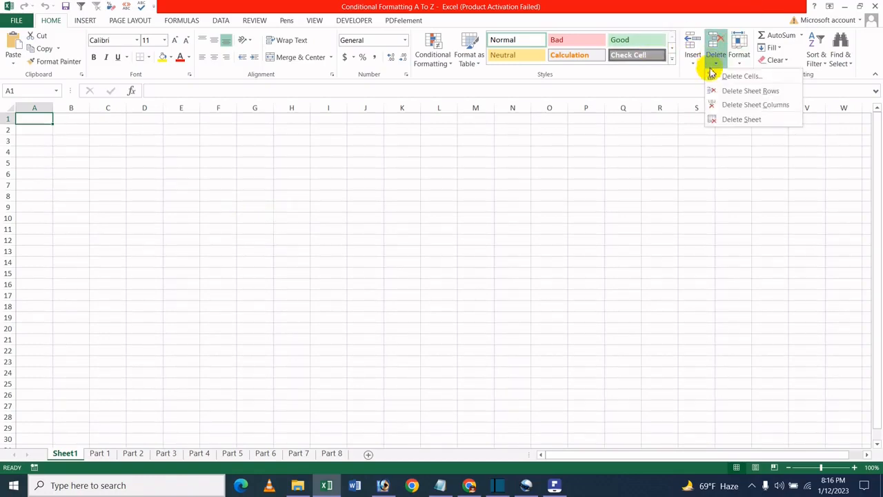
click(725, 119)
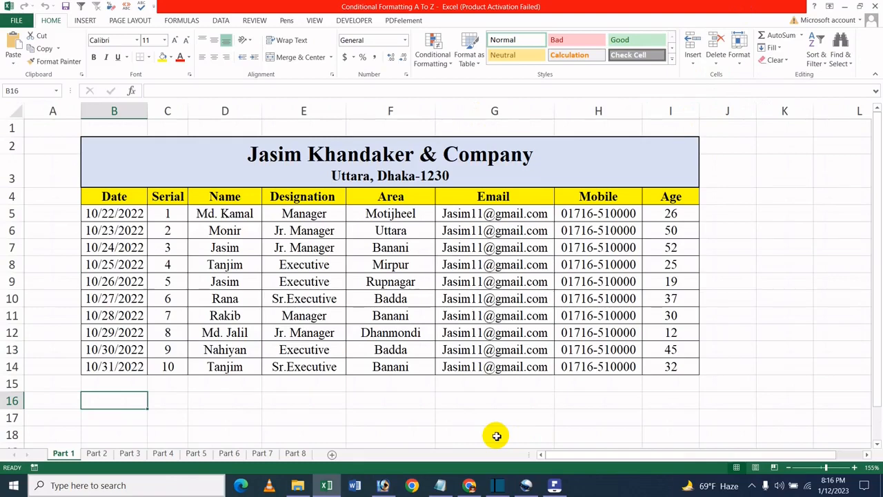
- Insert another new blank worksheet with the ribbon's Insert Sheet command from the keyboard
key(alt)
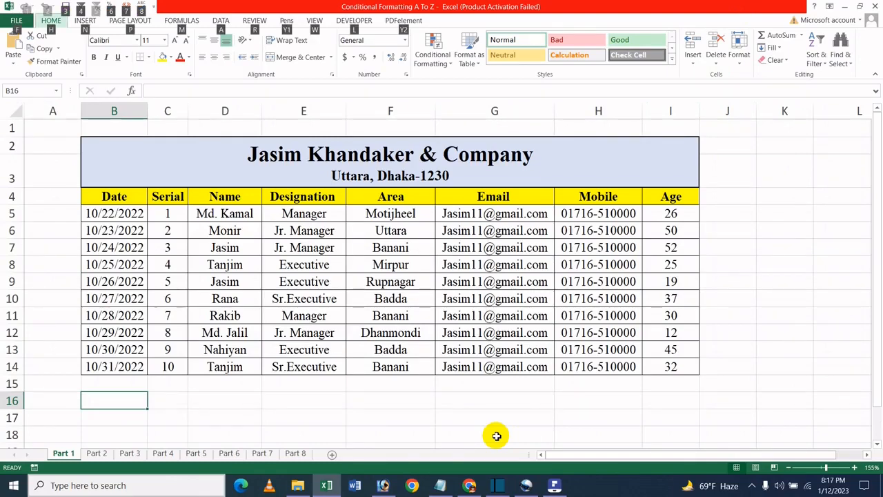
key(Escape)
key(alt+h)
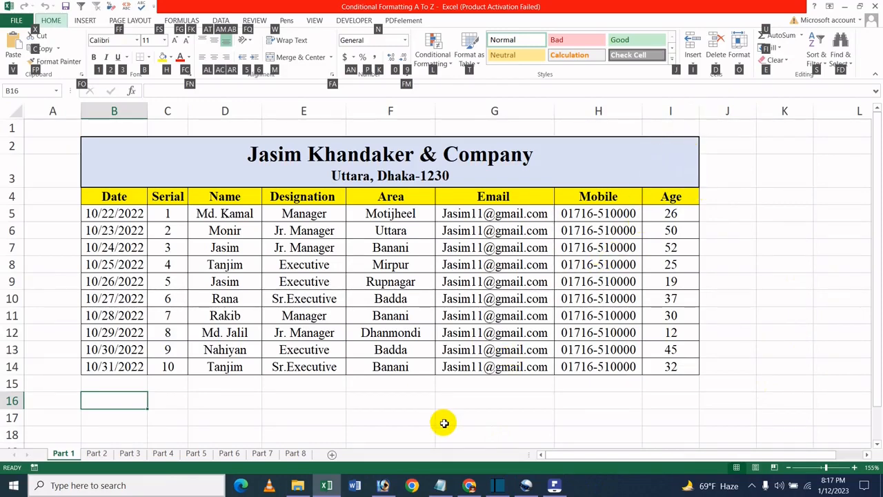
key(i)
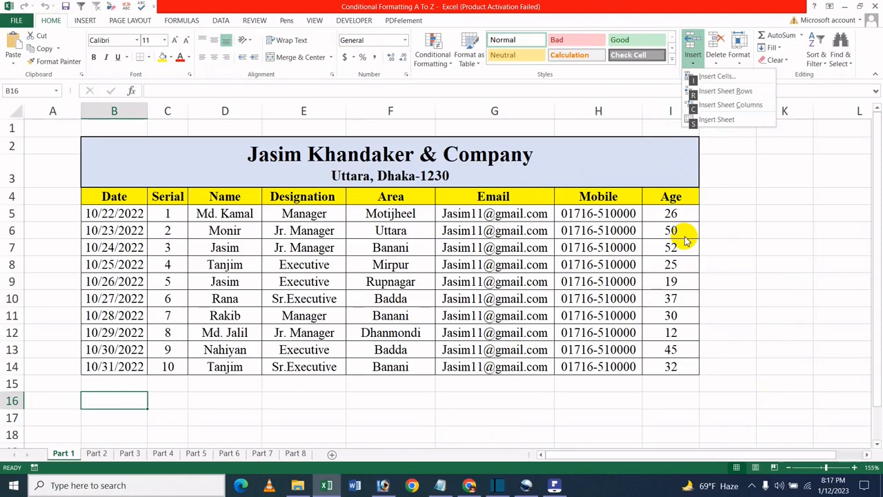
key(s)
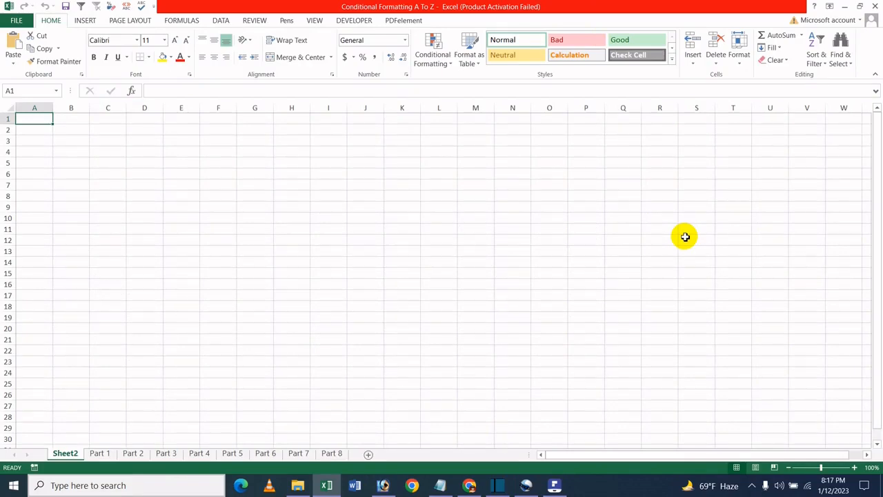
- Delete the blank worksheet Sheet2 with the ribbon's Delete Sheet command from the keyboard
key(alt+h)
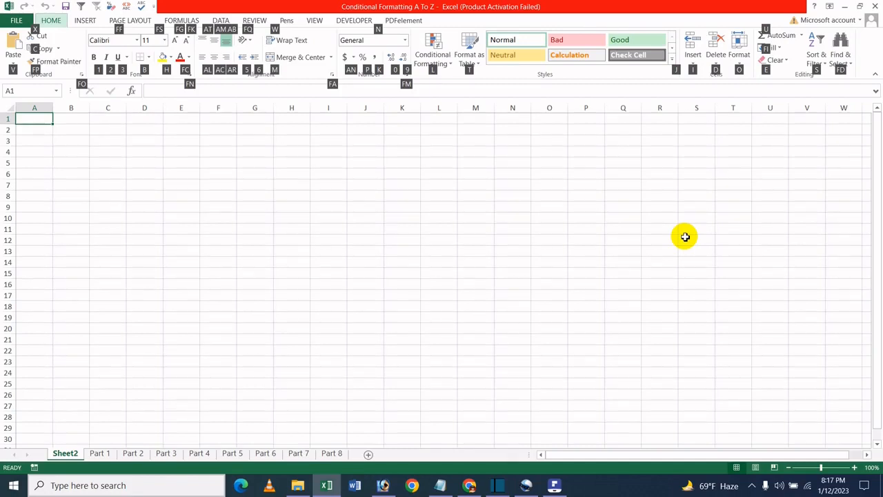
key(d)
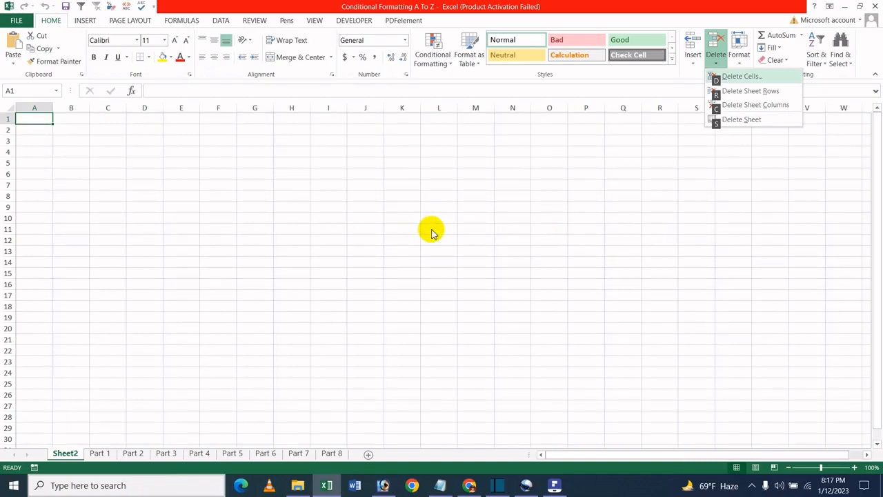
key(s)
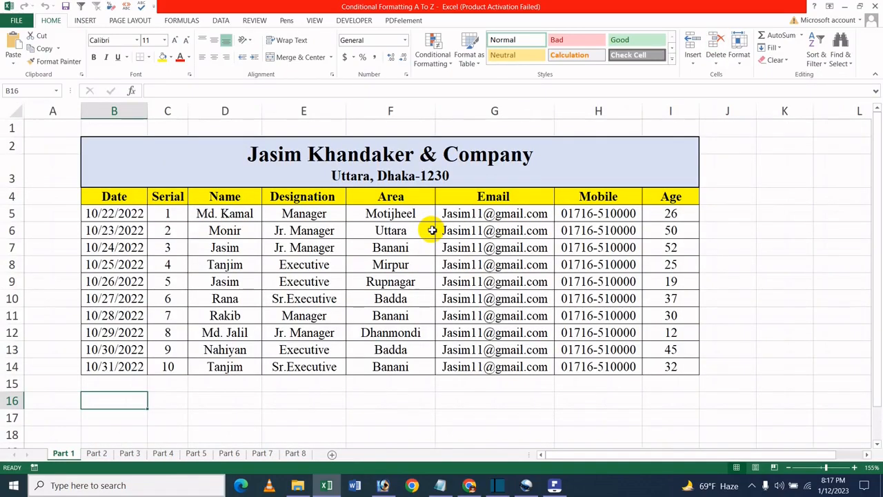
- Insert a blank Worksheet before Part 1 through the sheet tab's Insert dialog
click(358, 300)
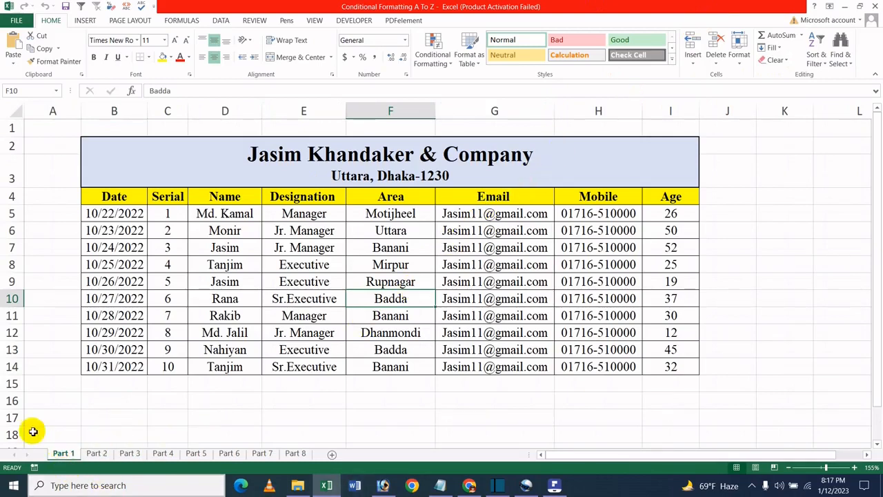
right_click(75, 458)
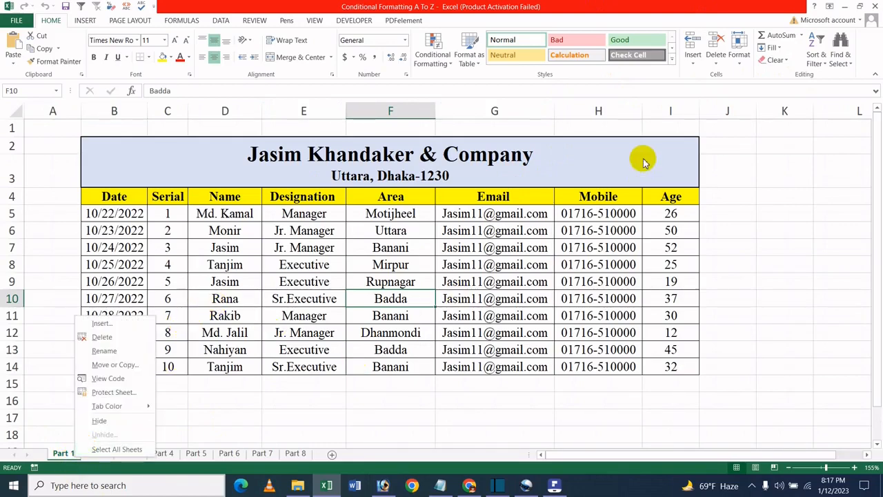
click(122, 323)
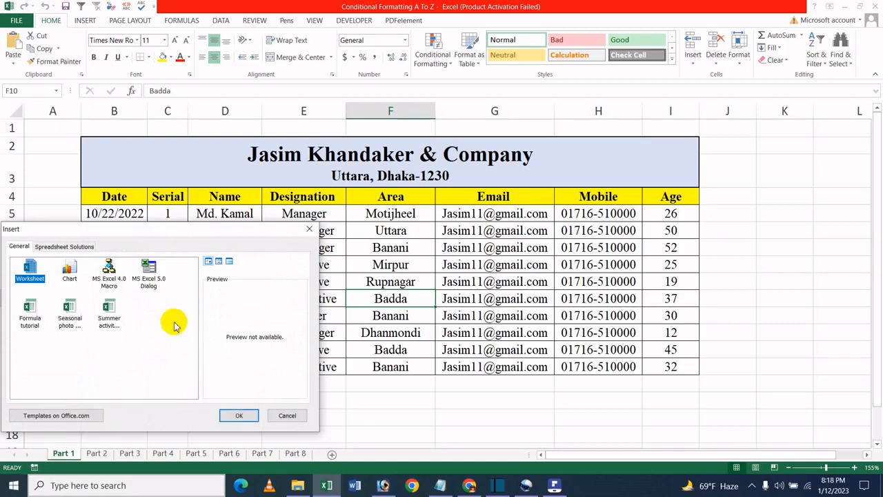
click(236, 417)
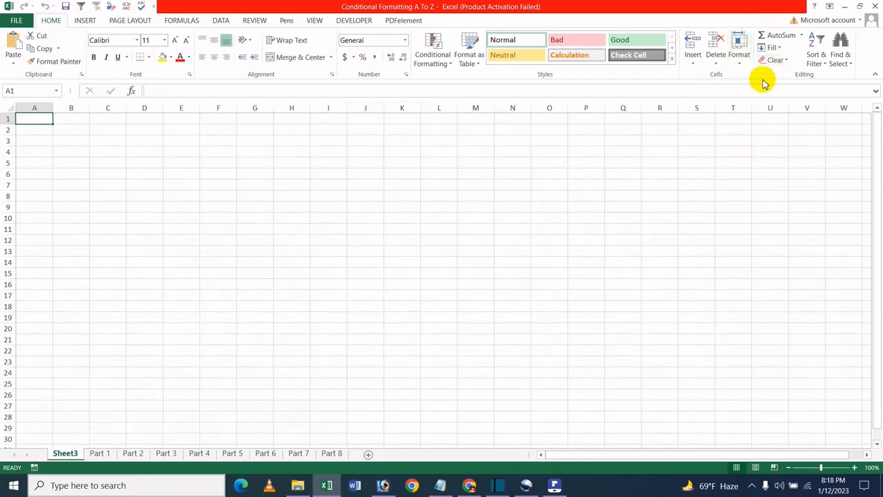
- Delete the blank worksheet Sheet3 from its sheet tab
right_click(66, 457)
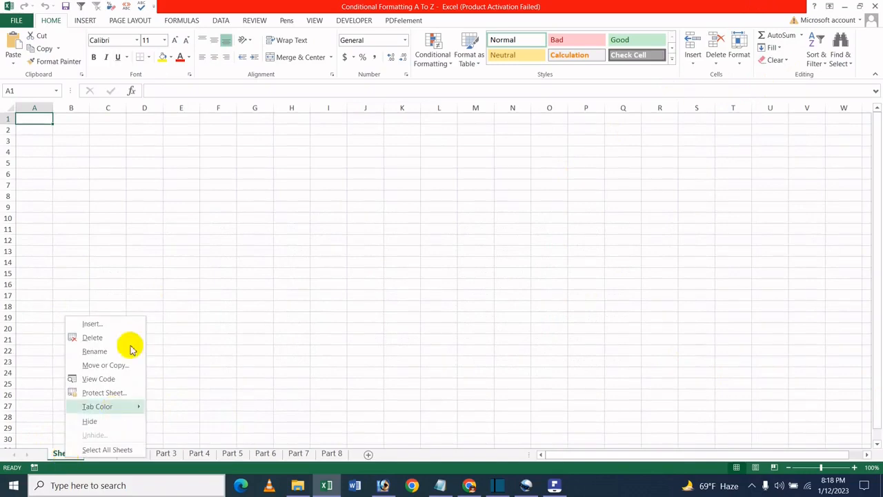
click(90, 337)
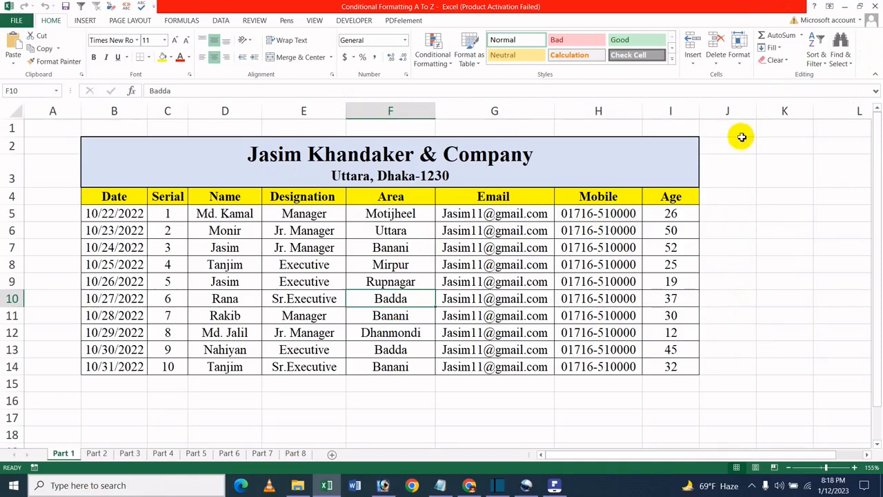
click(552, 491)
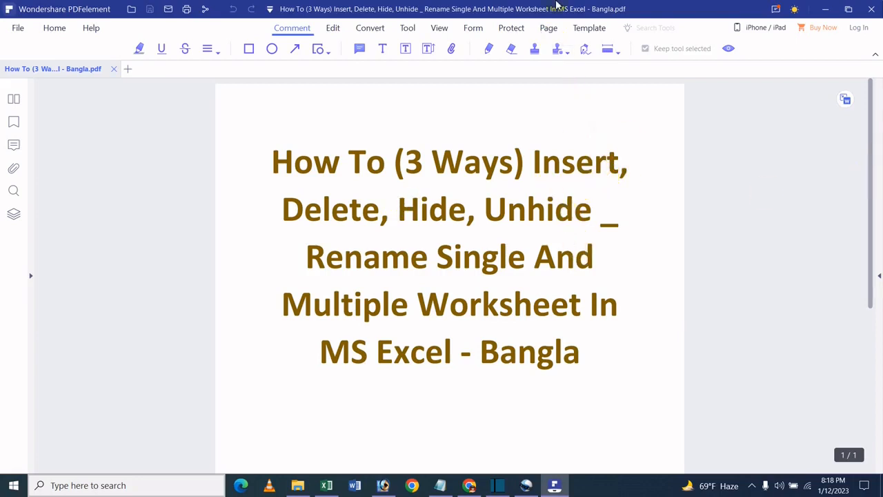
click(825, 9)
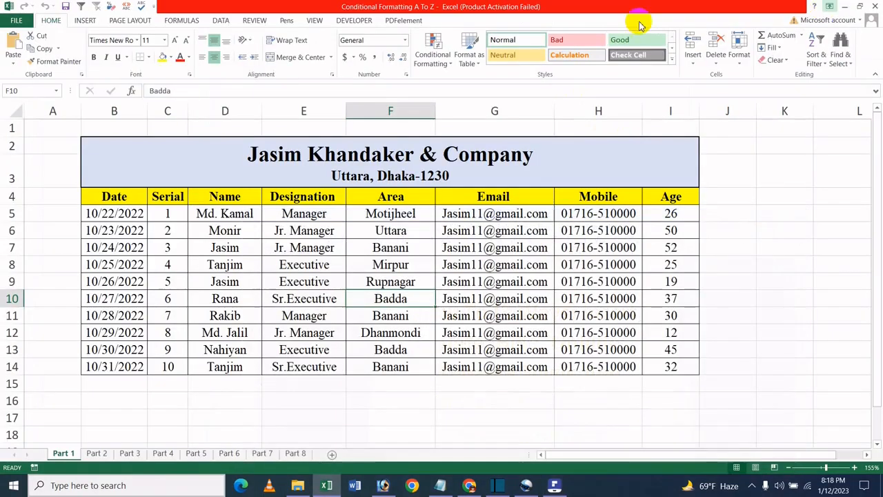
- Select Part 1 through Part 3 together and insert three new worksheets at once, then return to Part 1
ctrl+click(97, 453)
ctrl+click(124, 453)
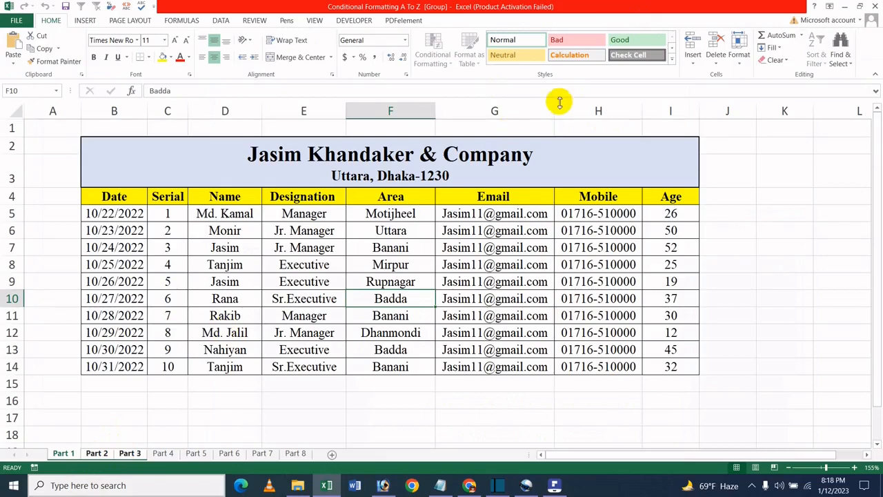
click(738, 63)
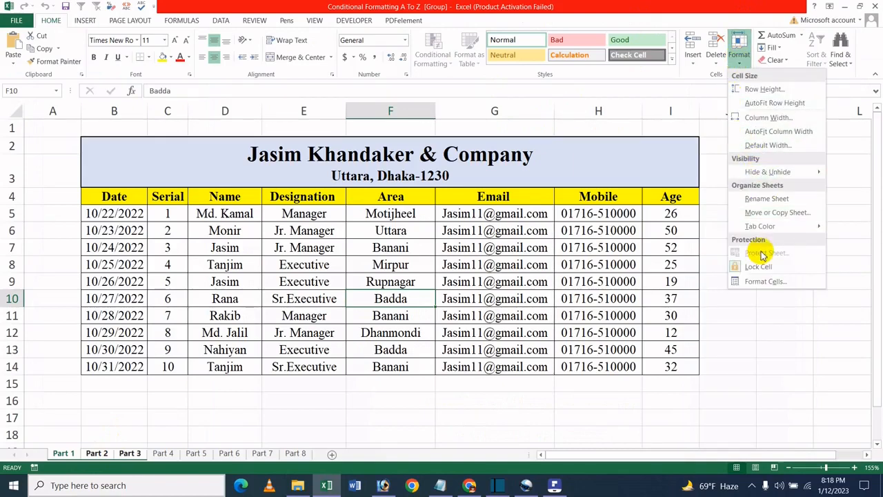
mouse_move(775, 172)
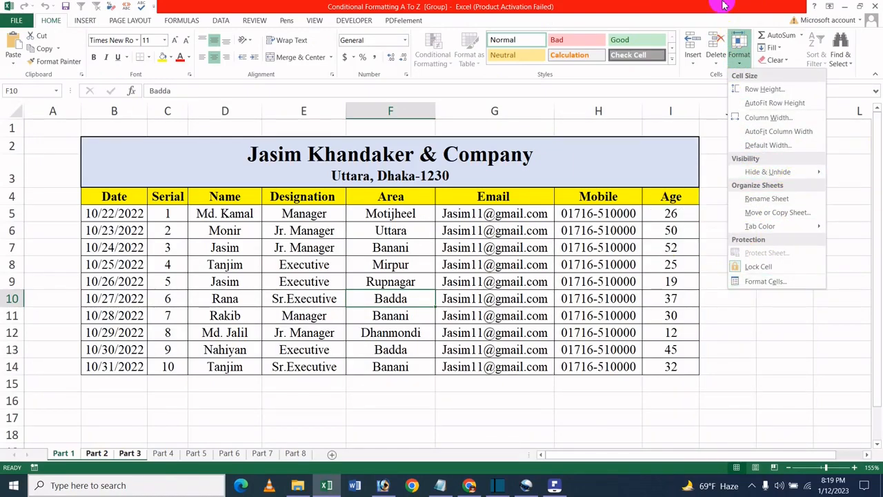
click(738, 46)
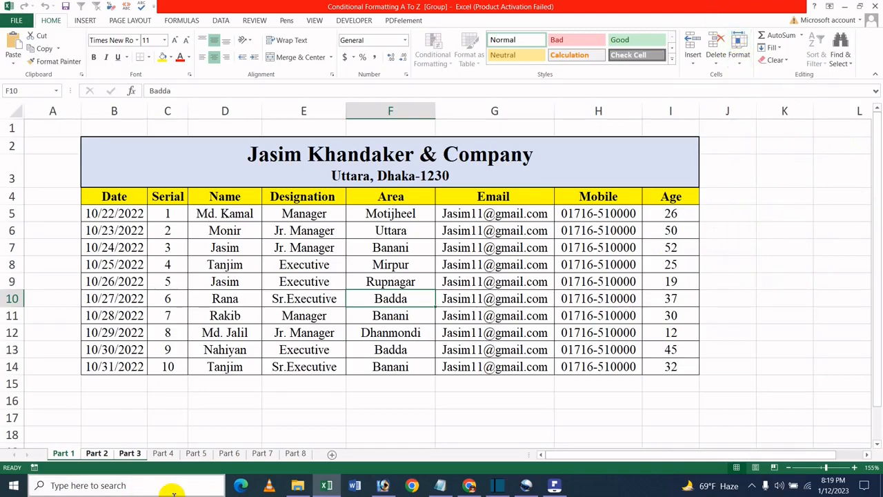
key(alt+h)
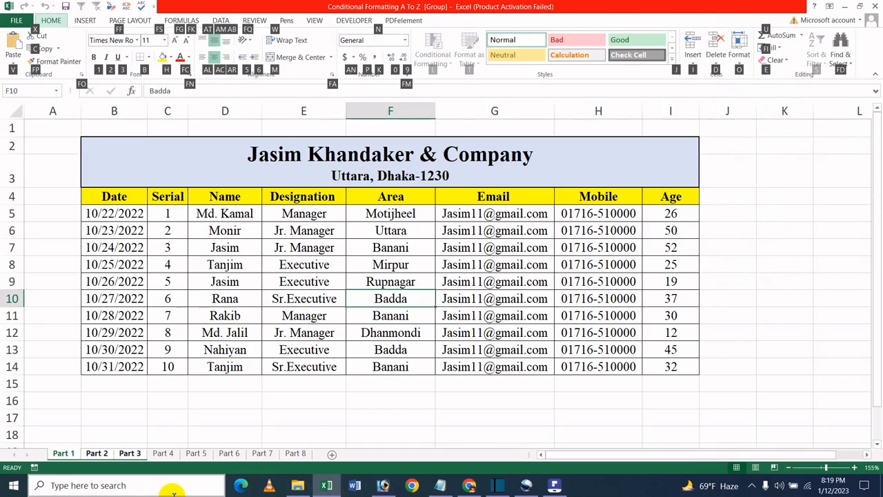
key(f)
key(i)
key(Escape)
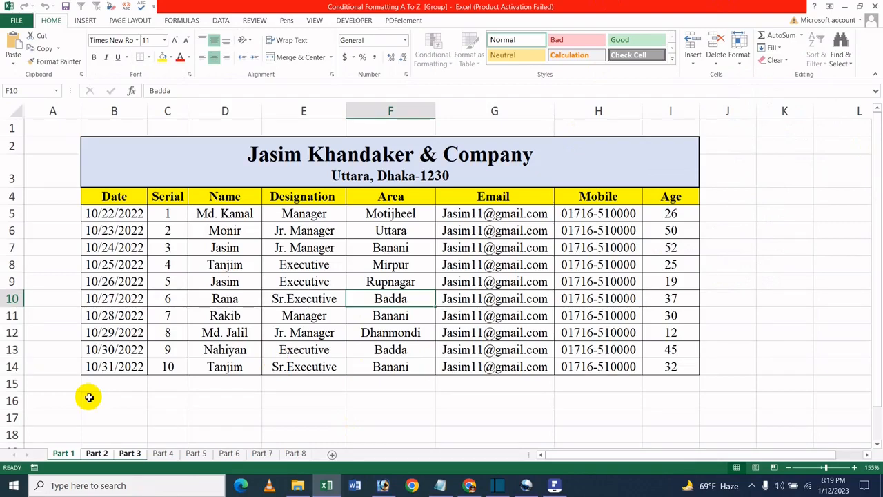
key(alt)
key(h)
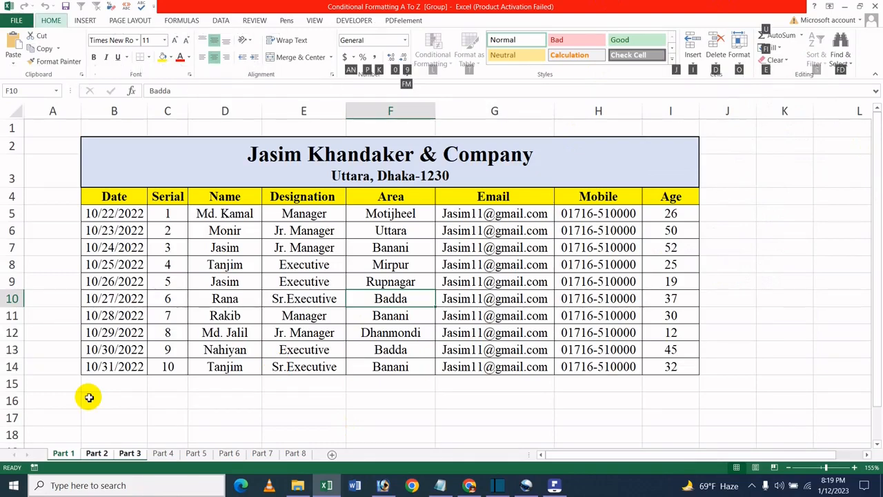
key(i)
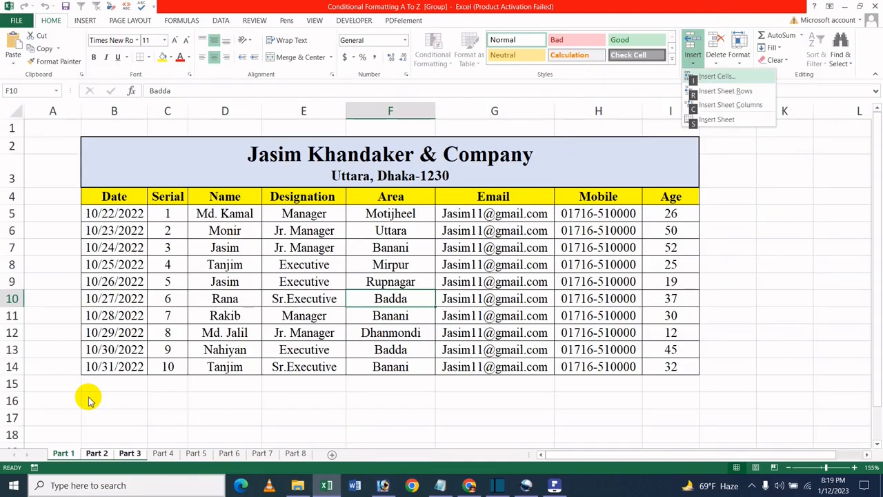
key(s)
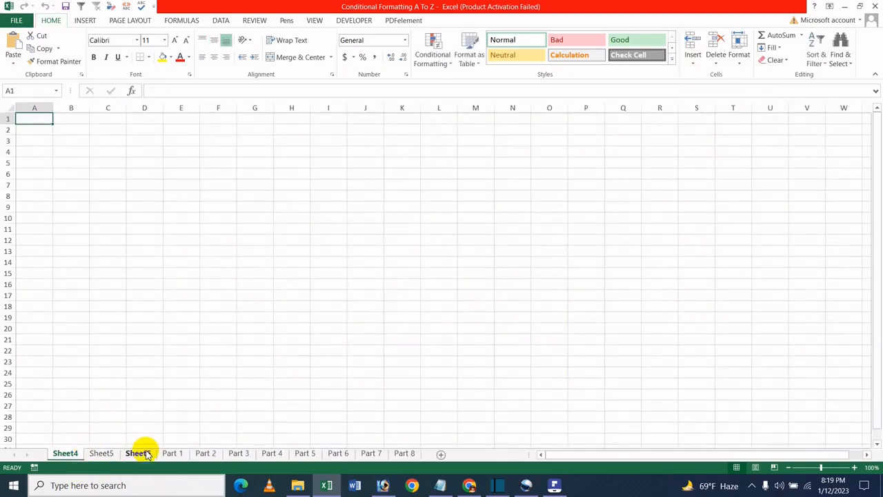
click(167, 448)
click(172, 452)
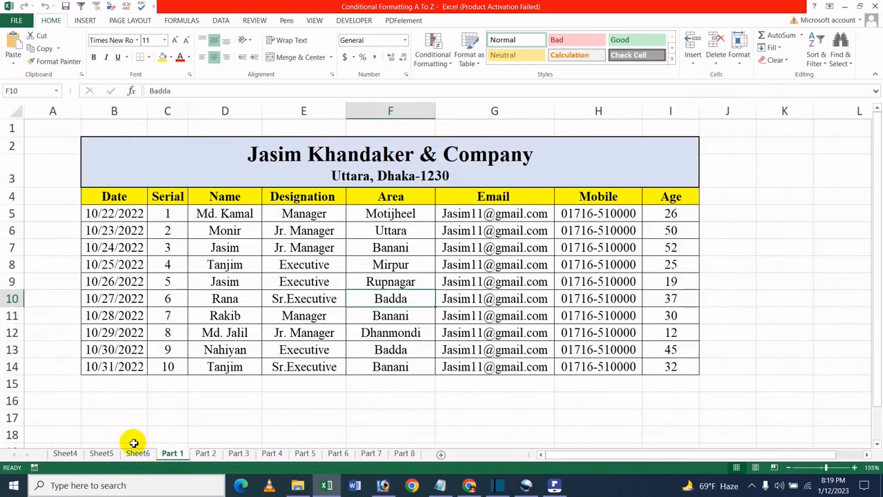
- Select Sheet4 through Sheet6 together and delete the three blank worksheets at once
click(136, 453)
click(101, 453)
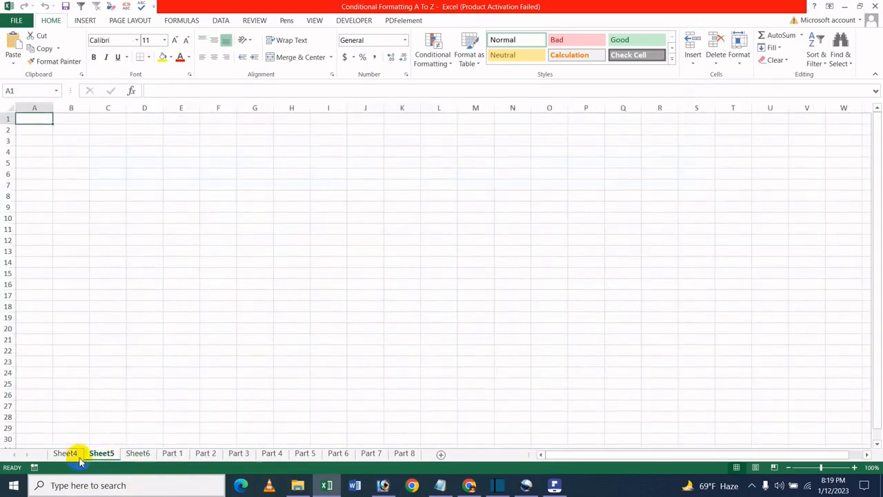
click(65, 453)
ctrl+click(95, 453)
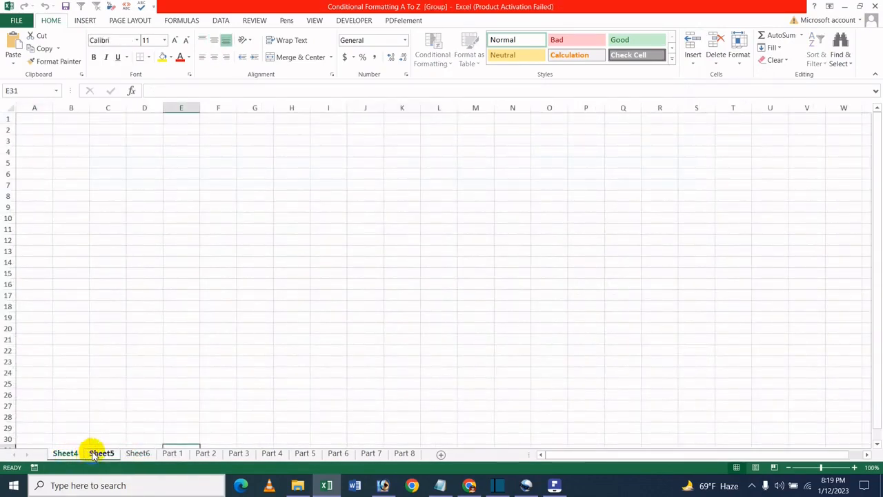
ctrl+click(128, 455)
ctrl+click(101, 453)
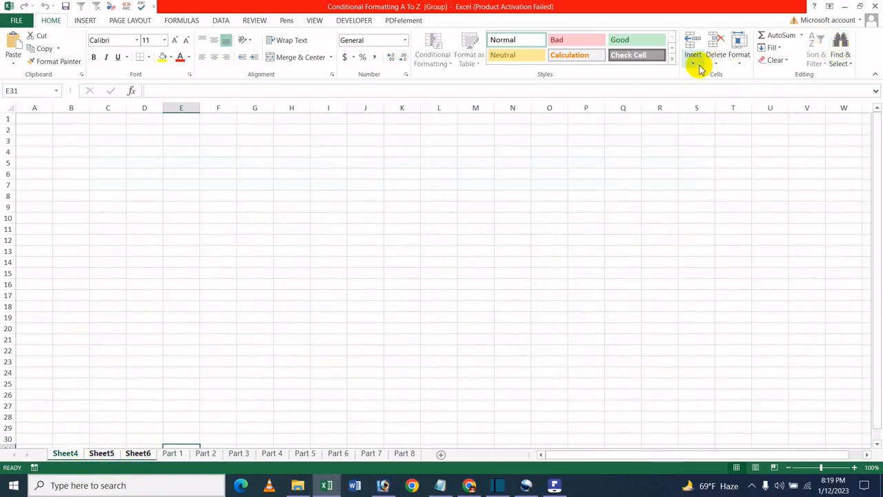
key(alt)
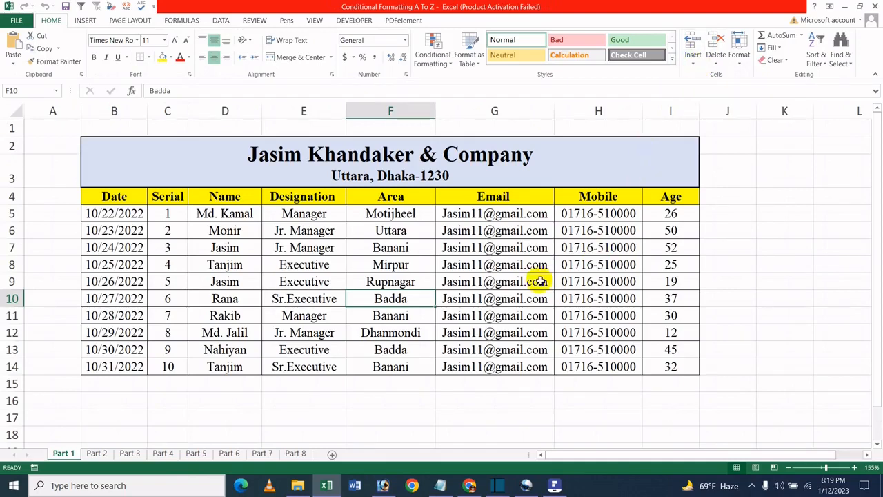
- Select Part 1 through Part 3 and insert three worksheets at once through the sheet tab's Insert dialog
click(486, 309)
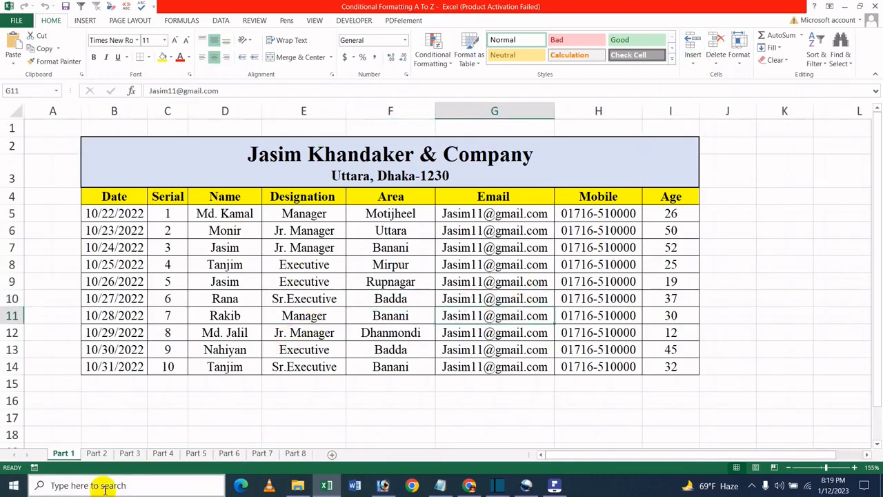
click(164, 454)
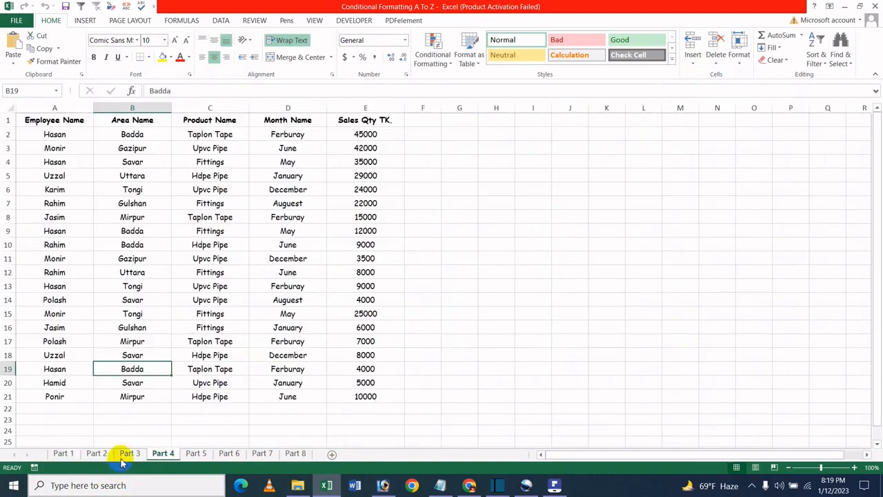
click(69, 454)
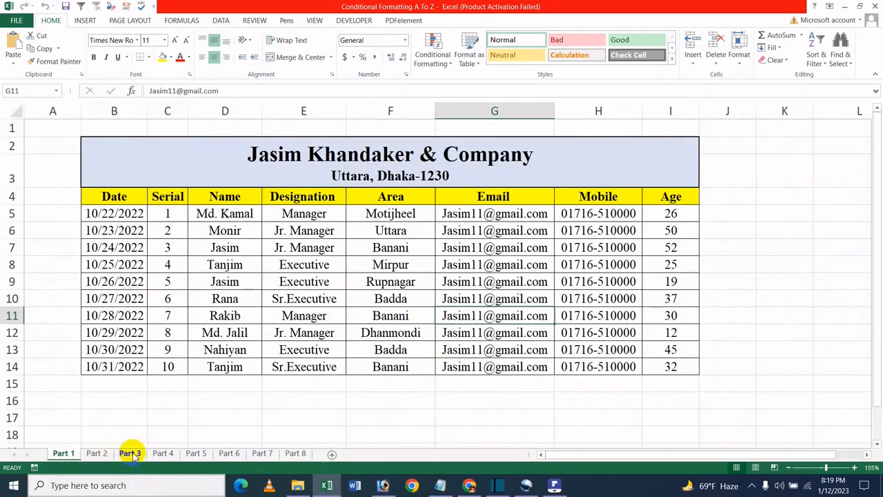
shift+click(131, 454)
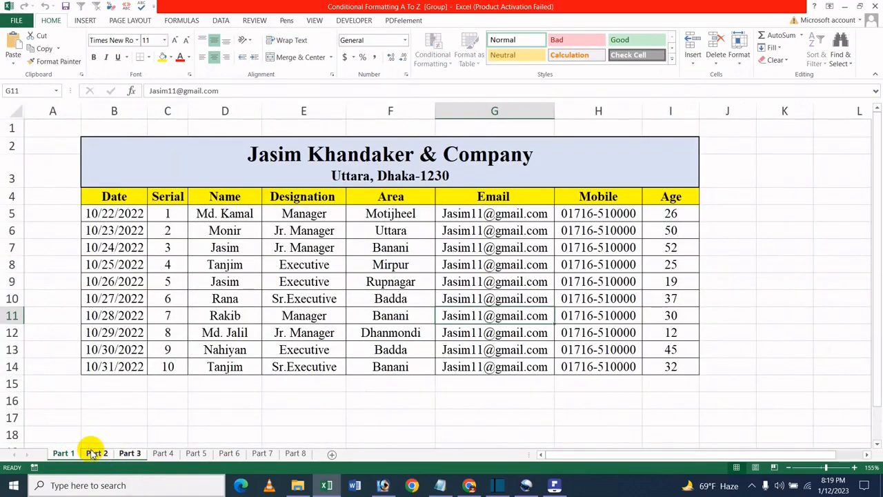
right_click(96, 453)
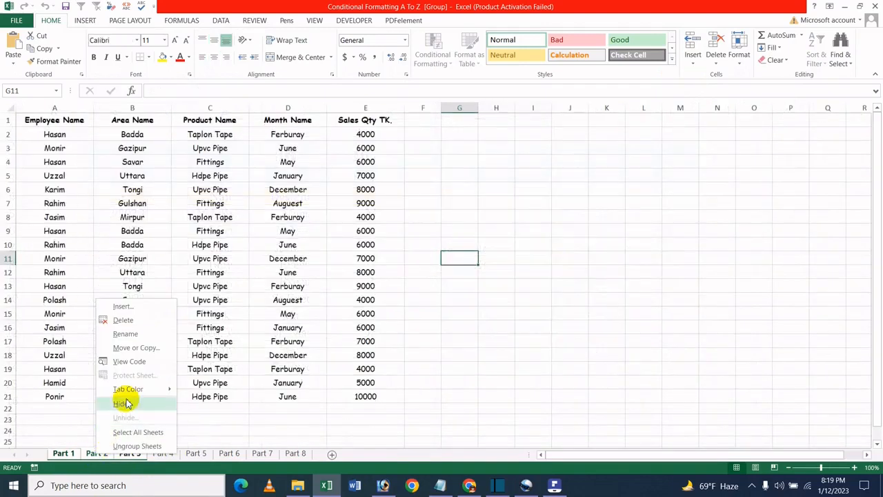
click(124, 305)
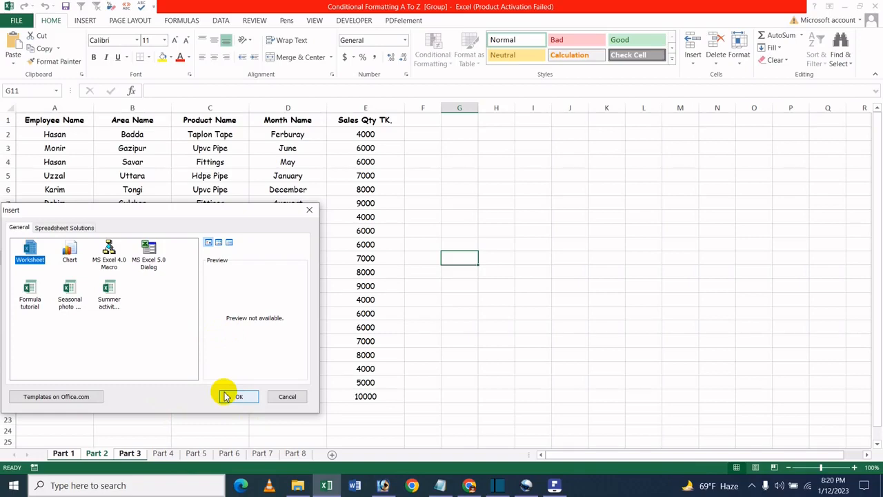
click(228, 396)
click(132, 453)
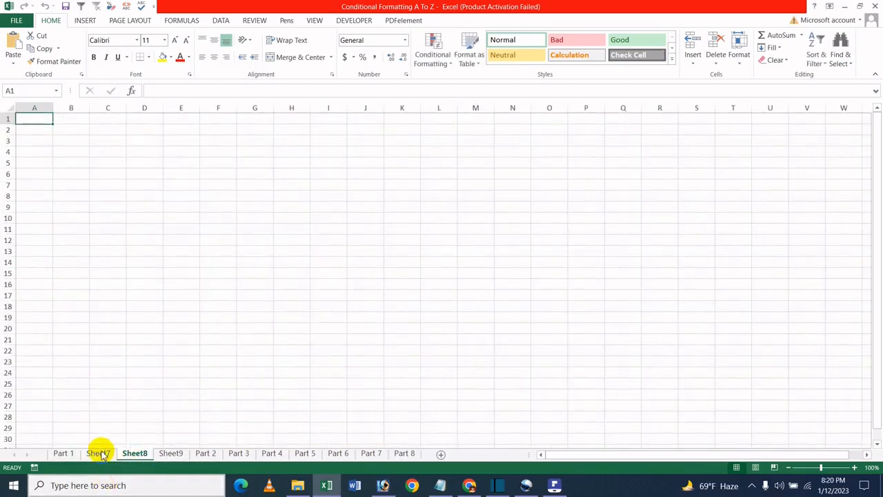
click(69, 453)
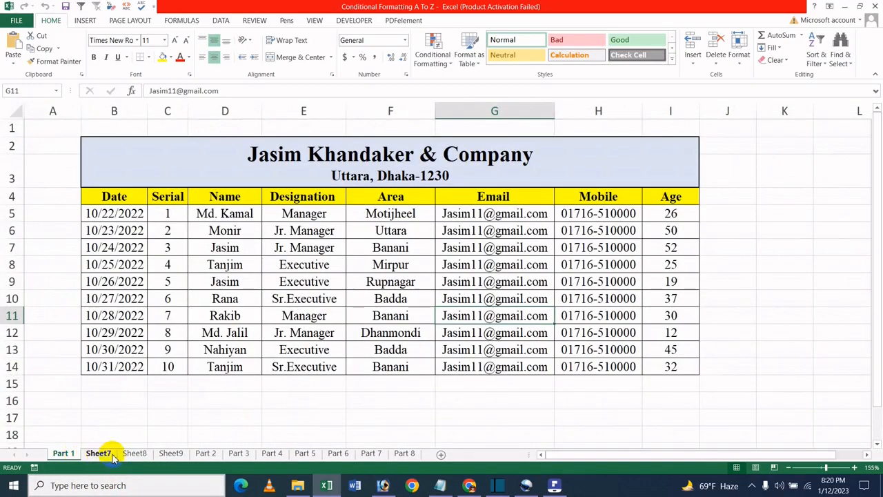
click(133, 453)
click(172, 453)
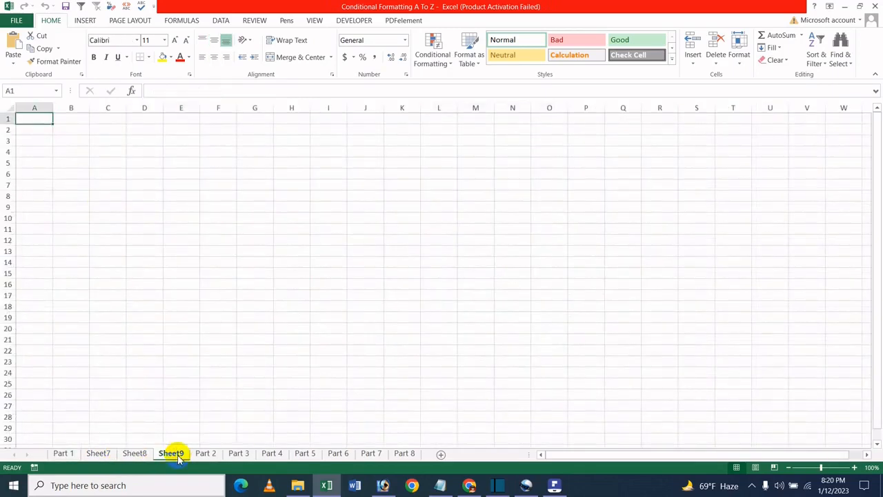
click(134, 453)
click(93, 453)
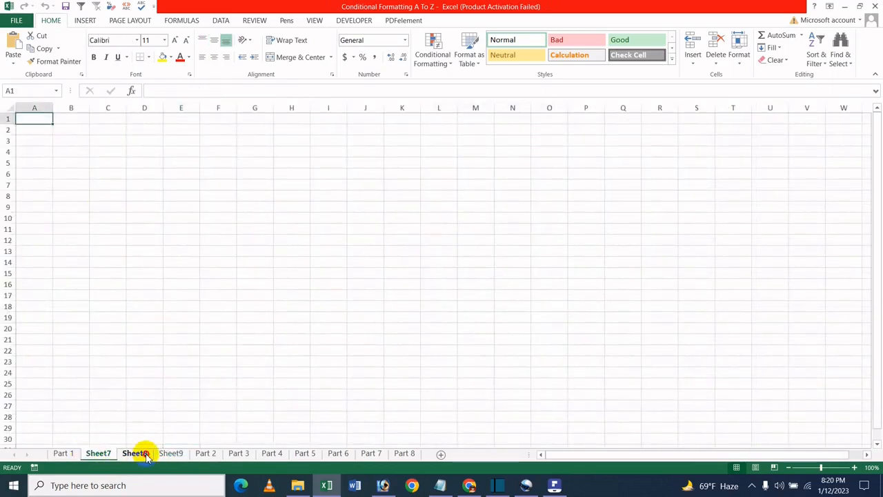
click(144, 453)
click(175, 454)
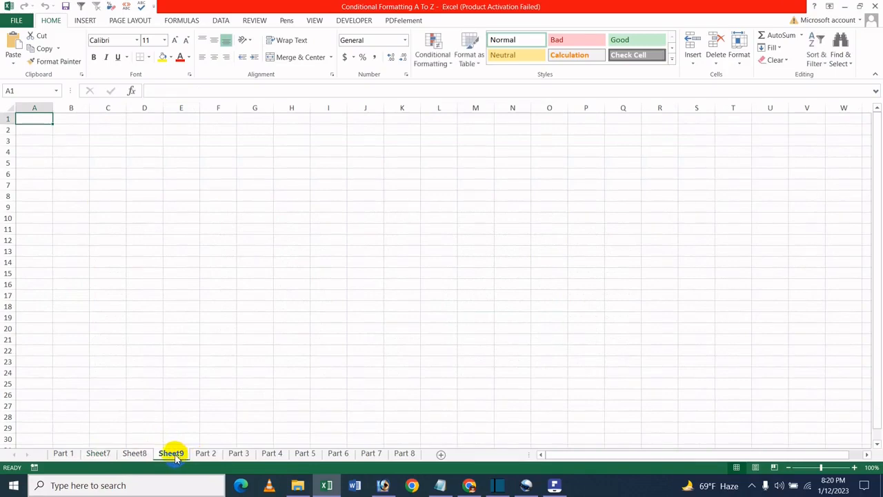
- Select Sheet7 through Sheet9 together and delete them from the sheet tab menu, returning to Part 1
ctrl+click(134, 453)
ctrl+click(97, 453)
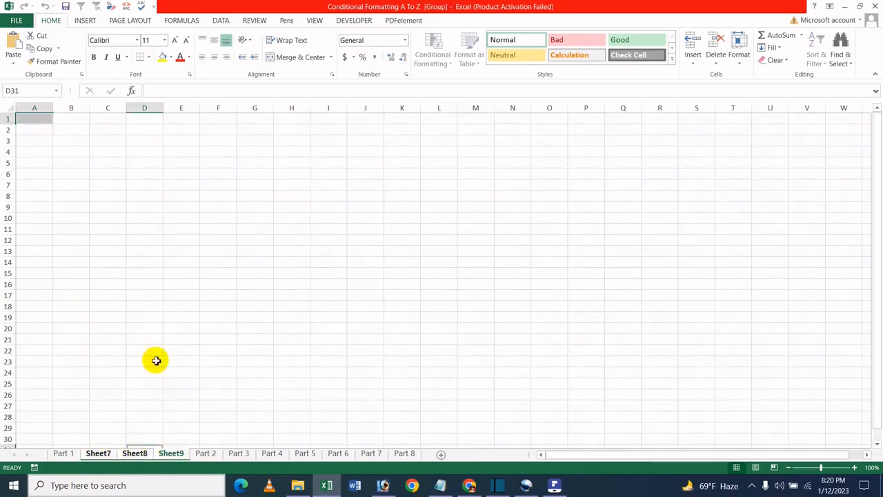
right_click(161, 455)
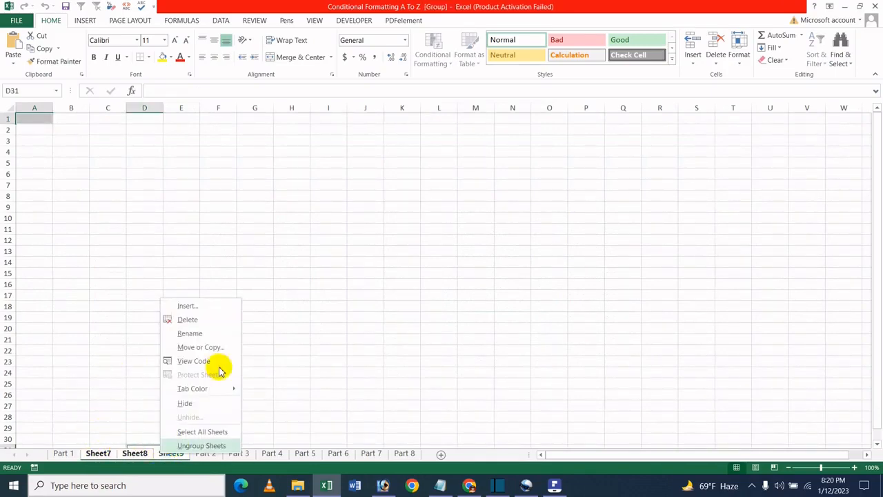
click(209, 318)
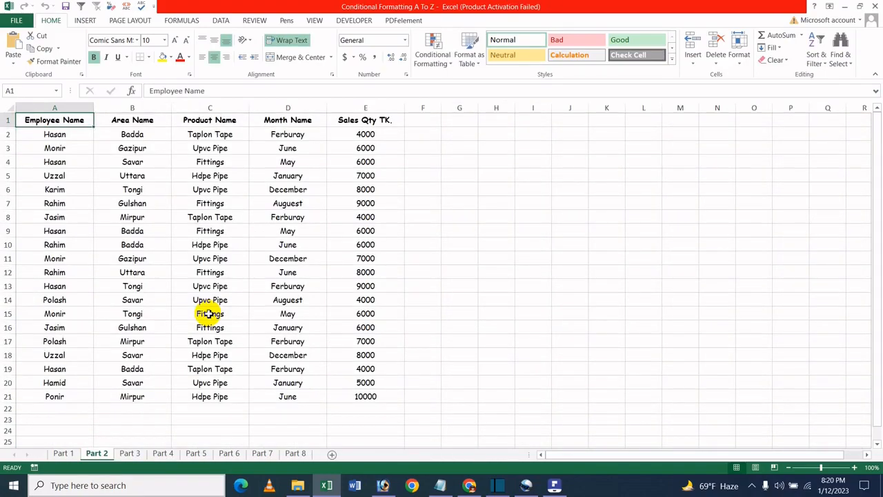
click(62, 453)
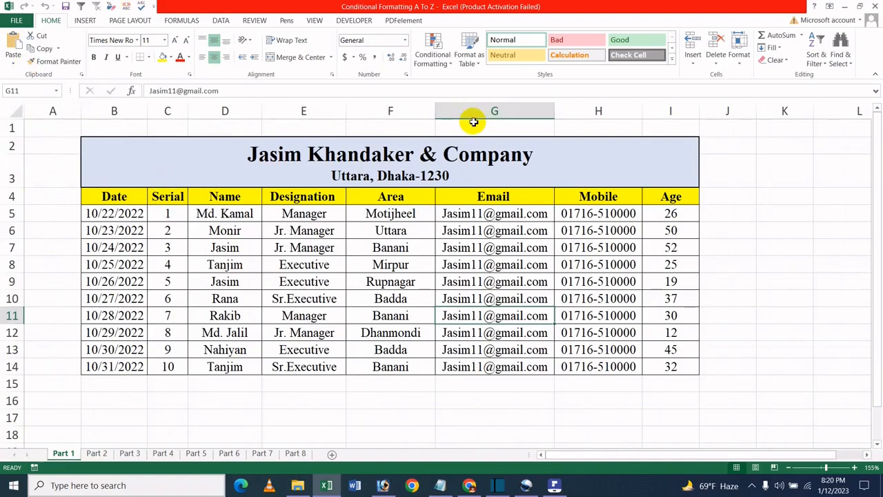
- Select Part 1 through Part 3 and insert three worksheets at once with the ribbon's Insert Sheet command
click(522, 197)
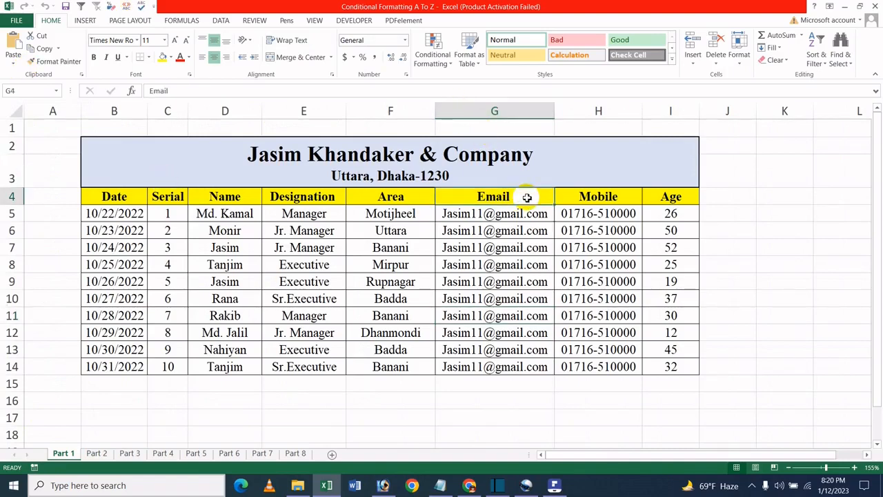
click(547, 138)
click(660, 218)
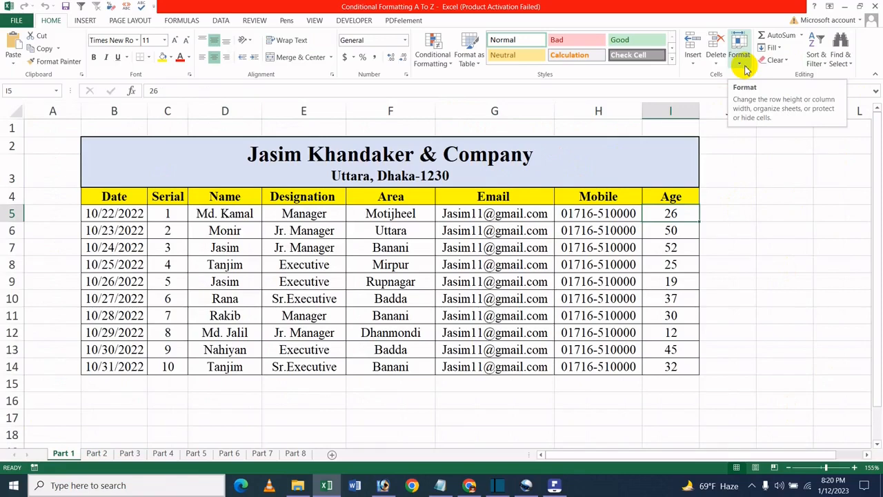
ctrl+click(97, 453)
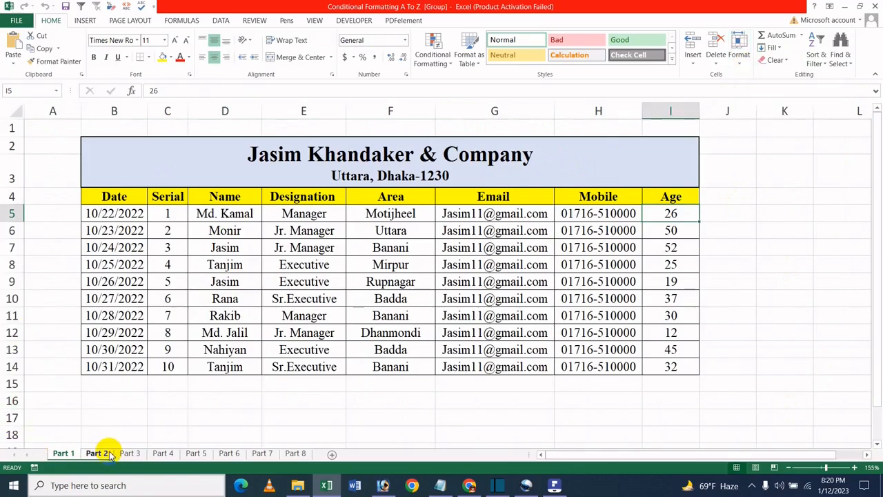
ctrl+click(130, 453)
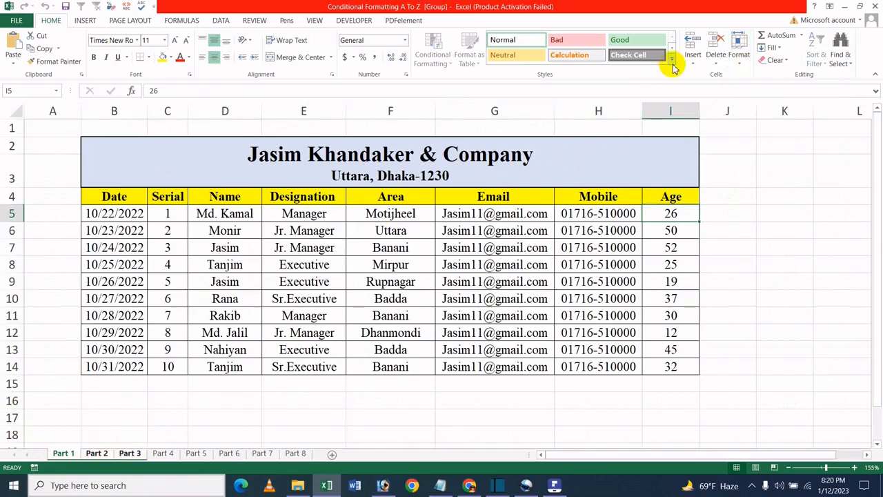
click(693, 62)
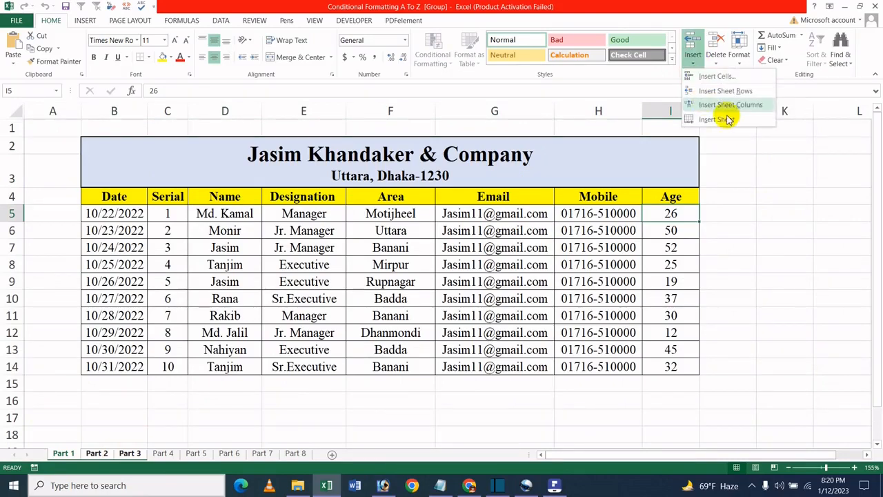
click(719, 119)
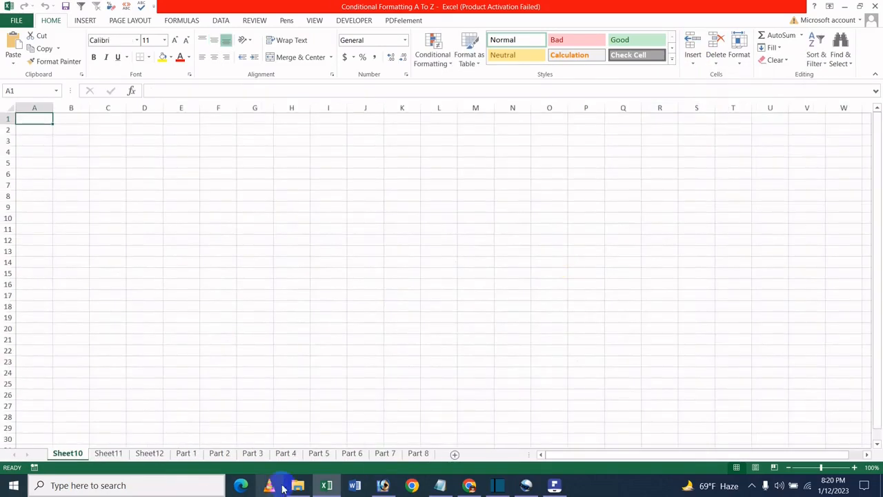
- Select Sheet10 through Sheet12 together and delete them with the ribbon's Delete Sheet command
ctrl+click(108, 453)
ctrl+click(144, 453)
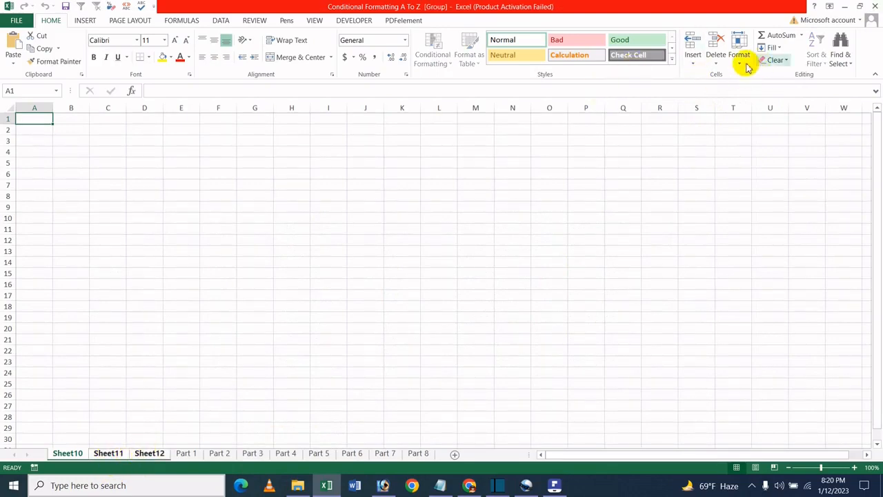
click(715, 59)
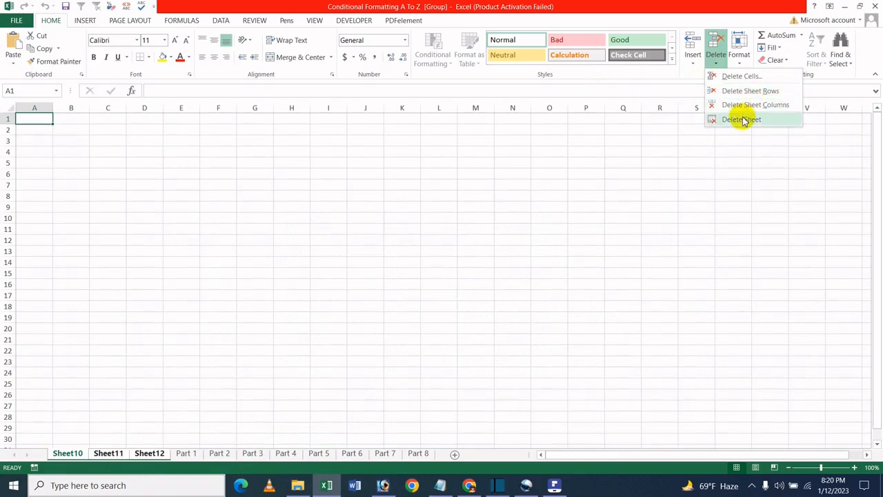
click(742, 119)
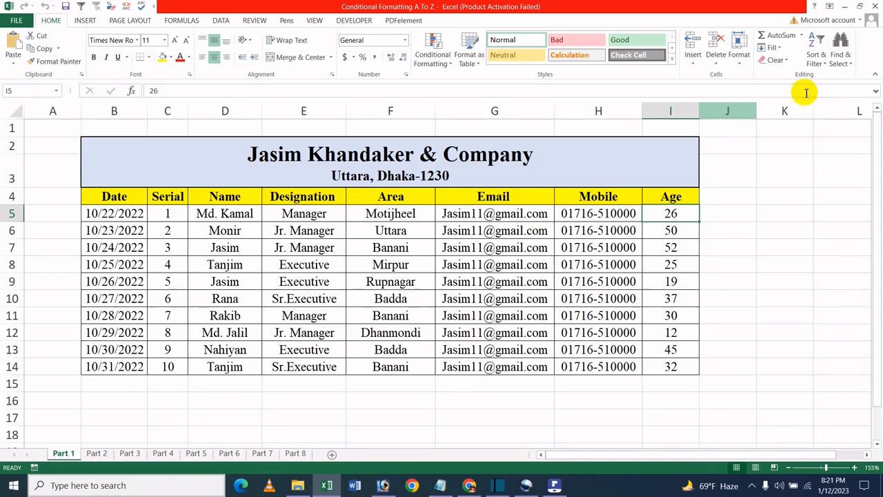
click(627, 211)
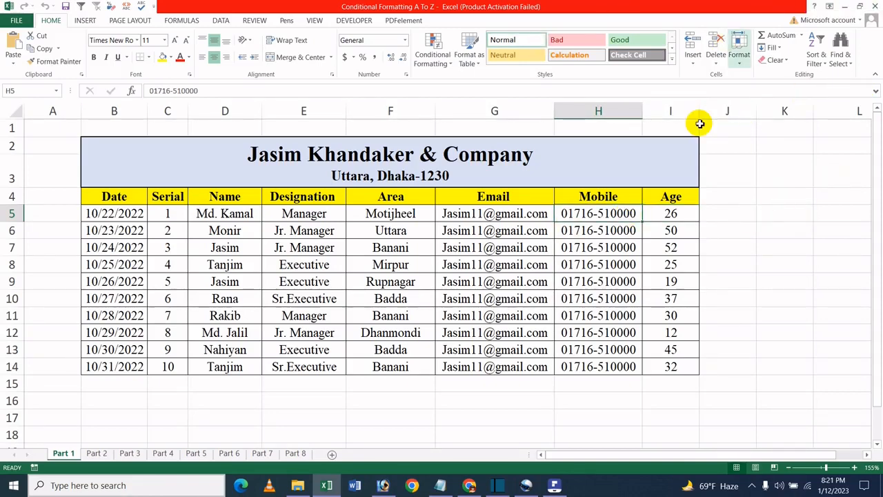
- Switch to PDFelement to view the tutorial title page, then return to the workbook
click(549, 490)
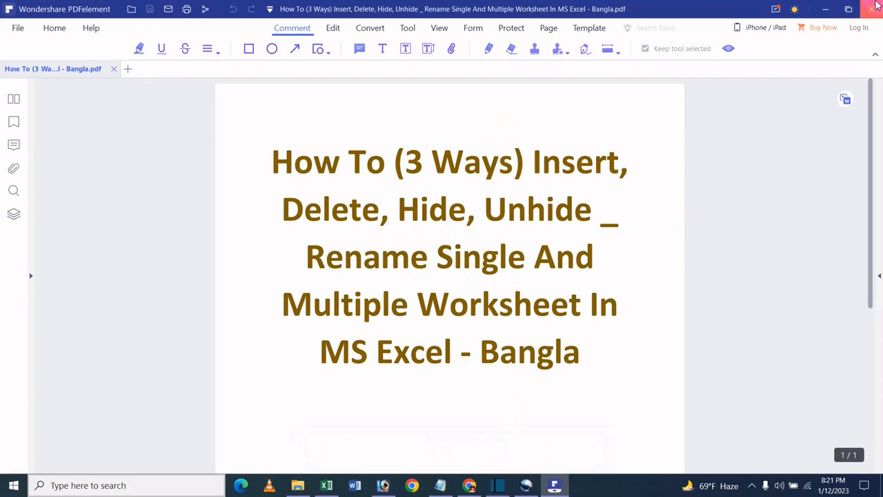
click(836, 5)
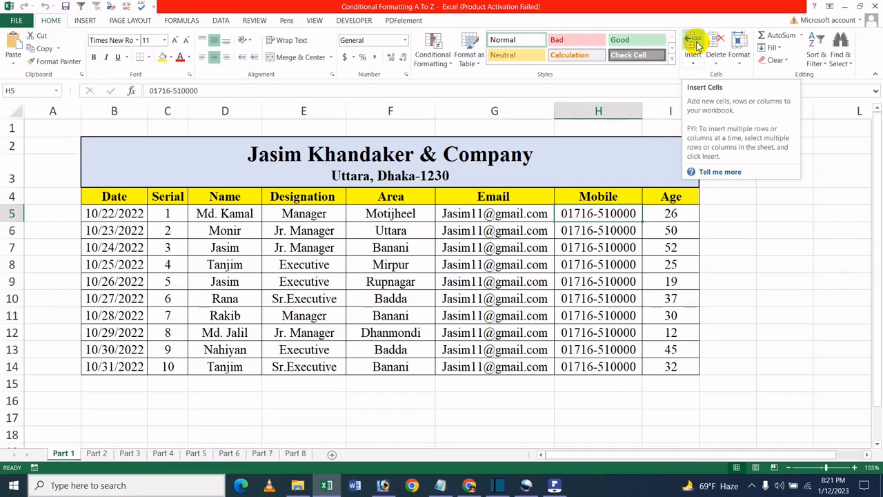
click(584, 198)
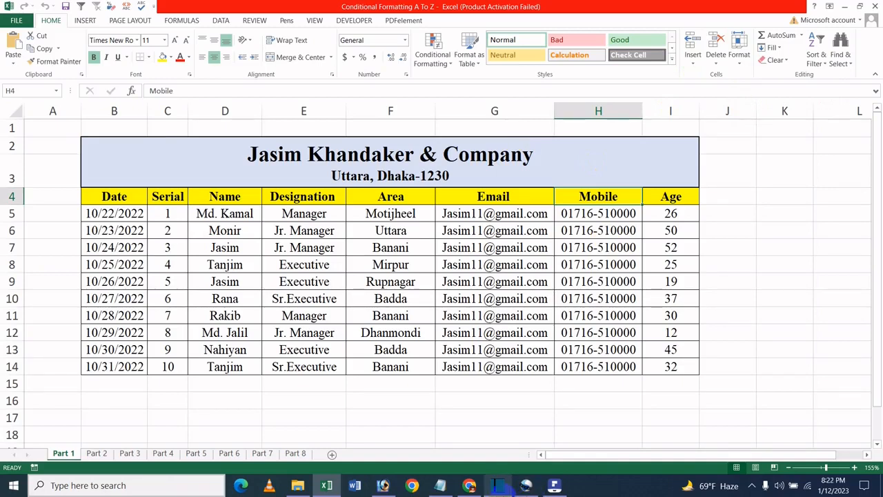
mouse_move(510, 490)
key(alt)
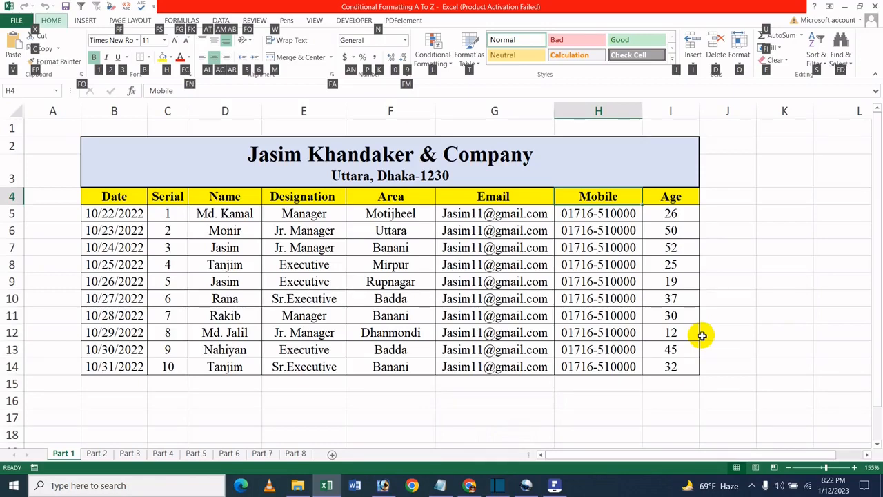
key(o)
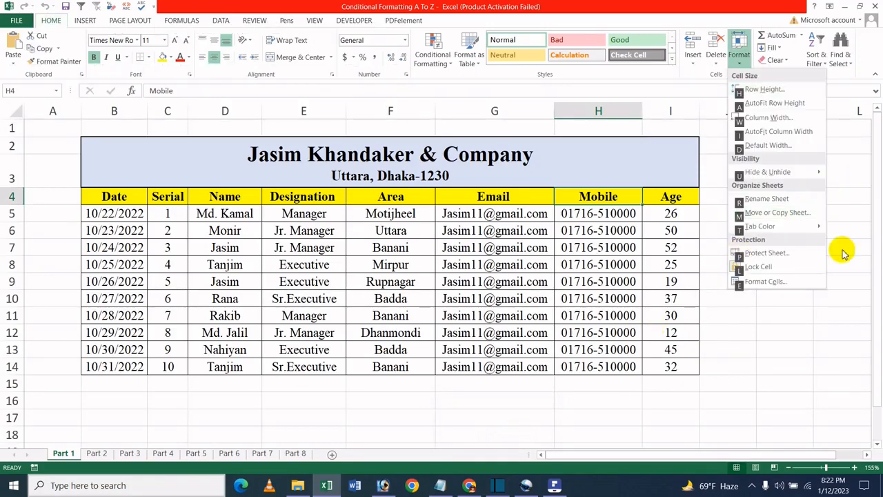
key(u)
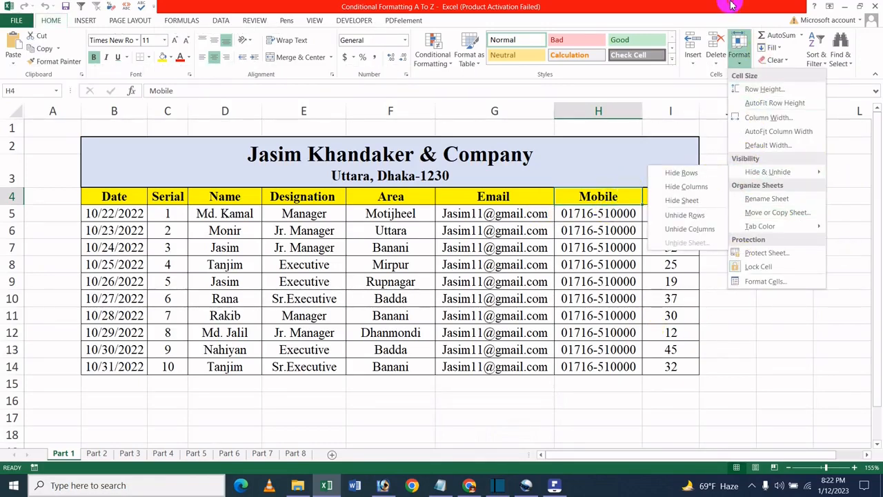
click(732, 5)
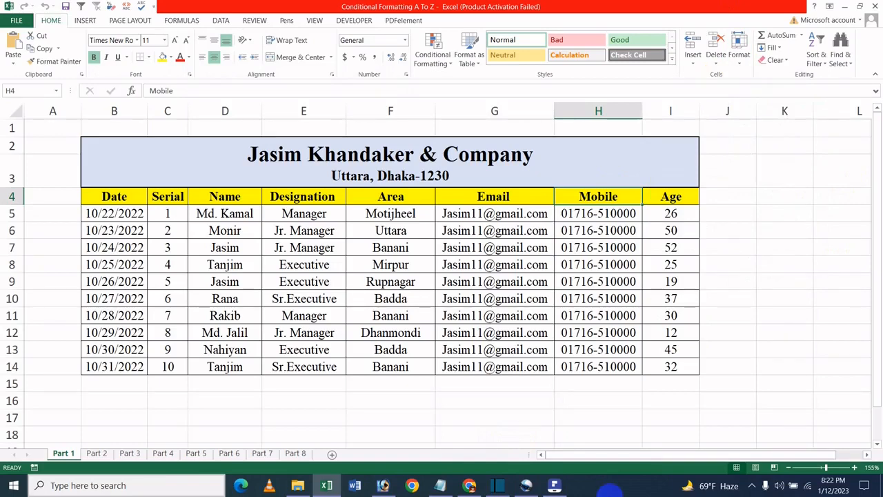
- Hide the Part 1 worksheet with the ribbon's Format Hide Sheet command using keyboard shortcuts
key(alt+h)
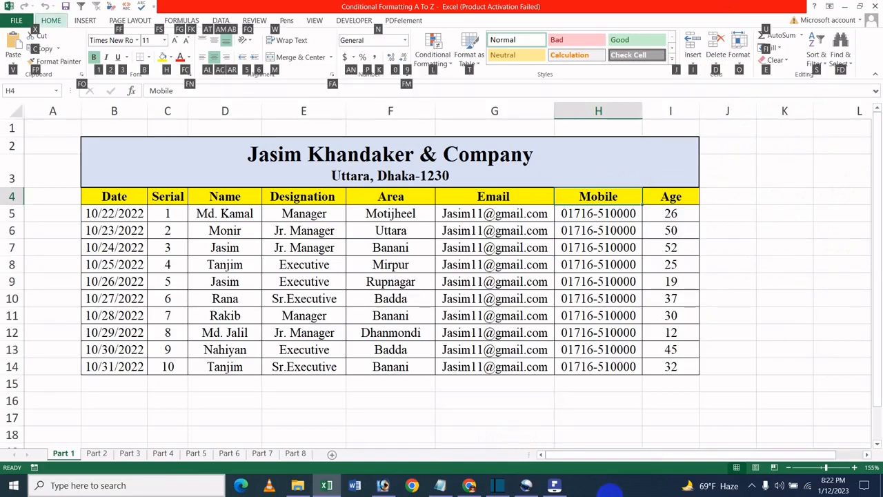
key(o)
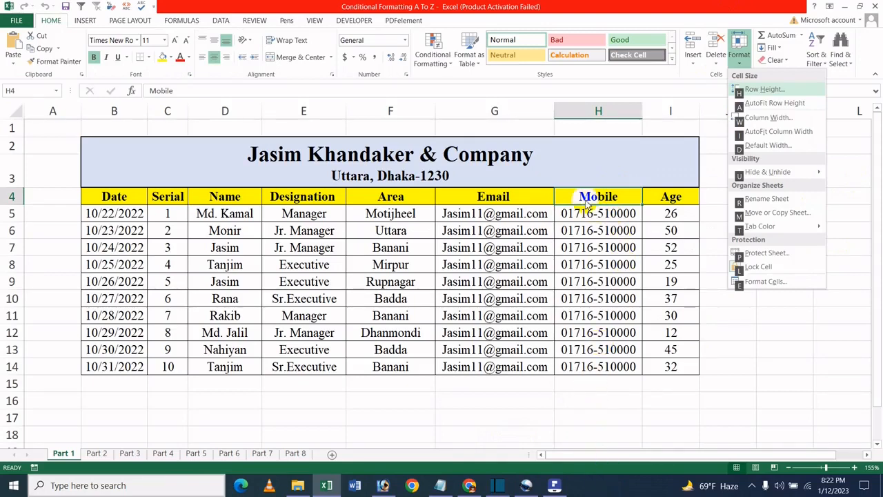
key(u)
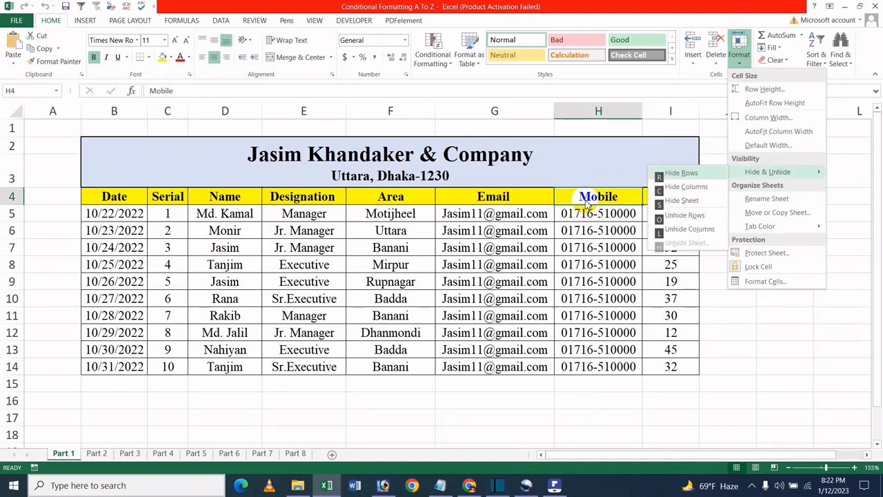
key(s)
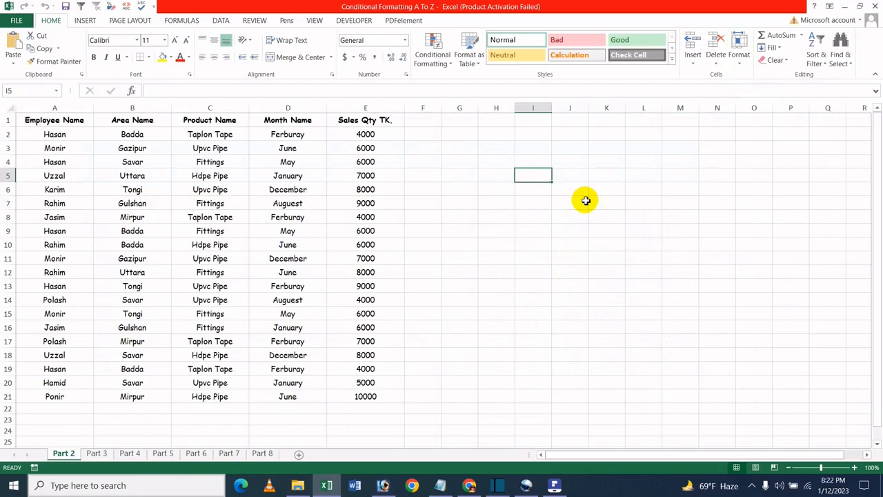
- Unhide the Part 1 worksheet through the Format menu's Unhide Sheet dialog using keyboard shortcuts
key(alt)
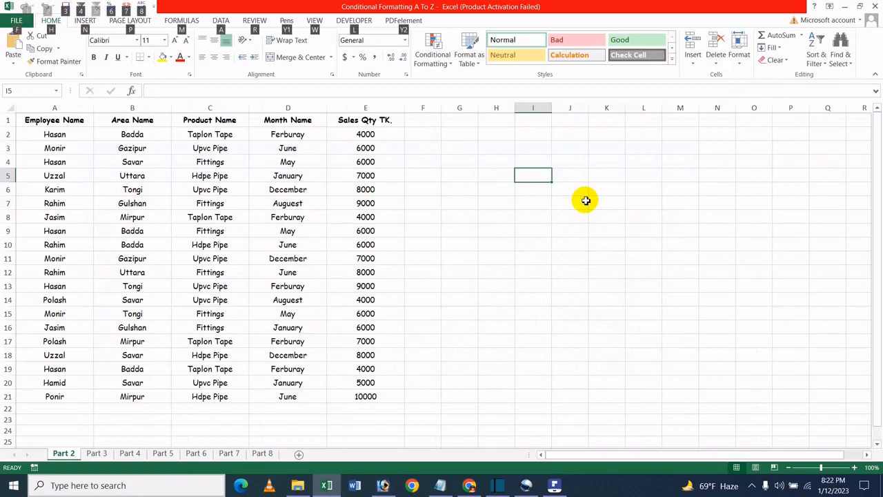
key(h)
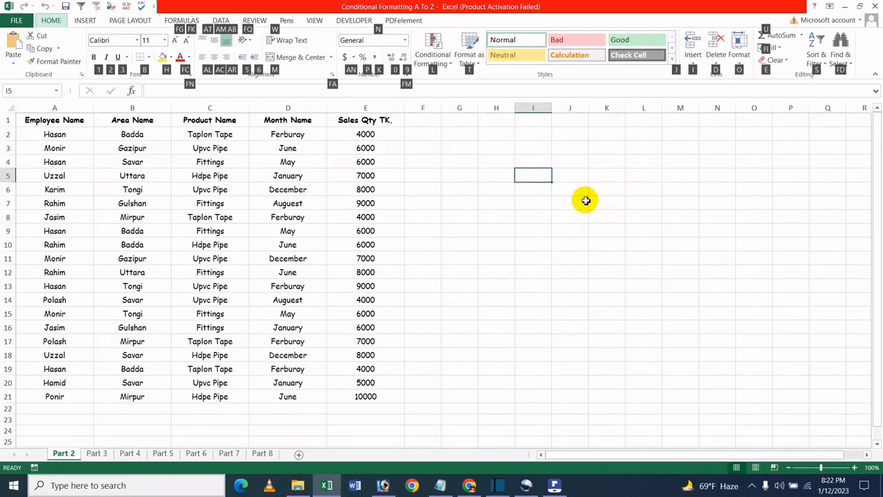
key(o)
key(u)
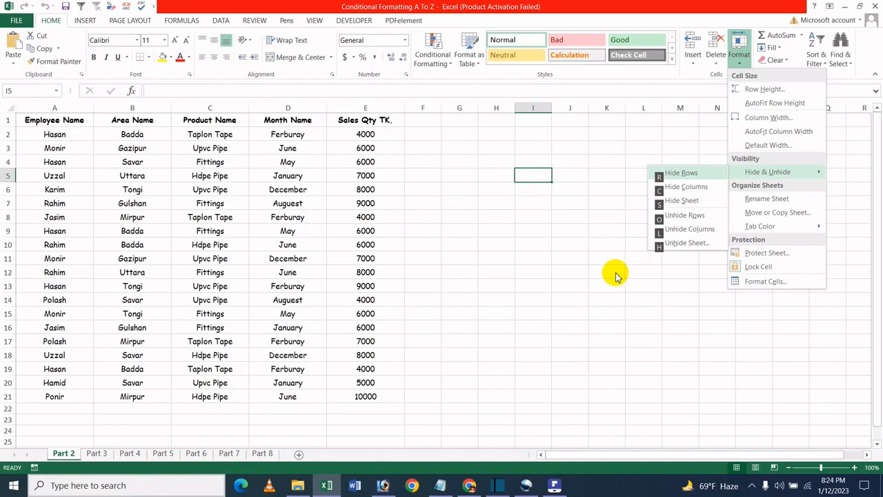
key(h)
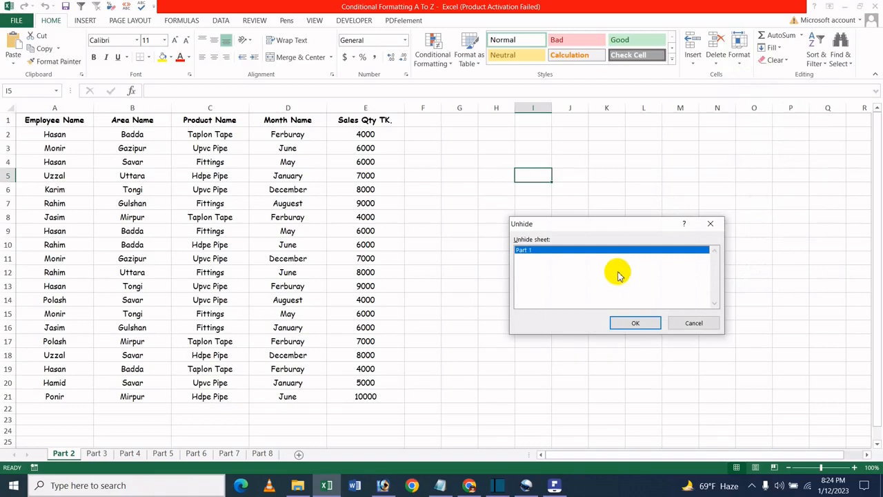
click(638, 323)
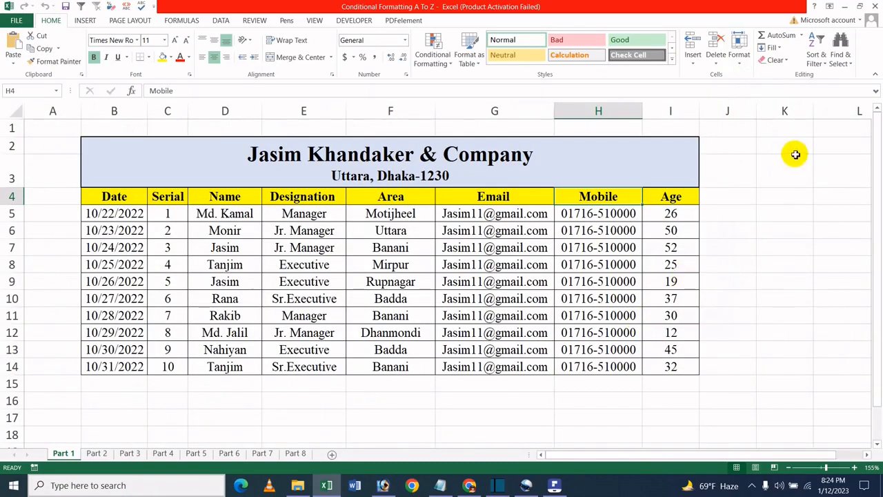
- Hide the Part 1 worksheet again by choosing Hide Sheet from the ribbon's Format menu
click(739, 63)
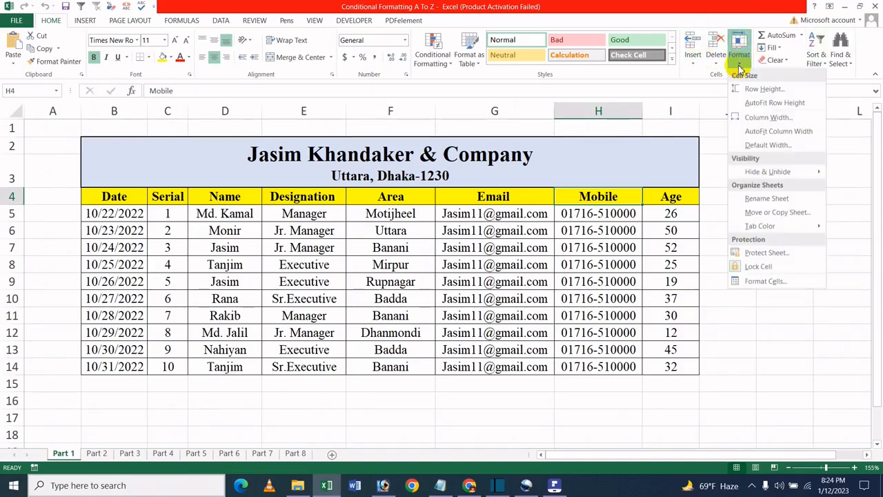
mouse_move(769, 172)
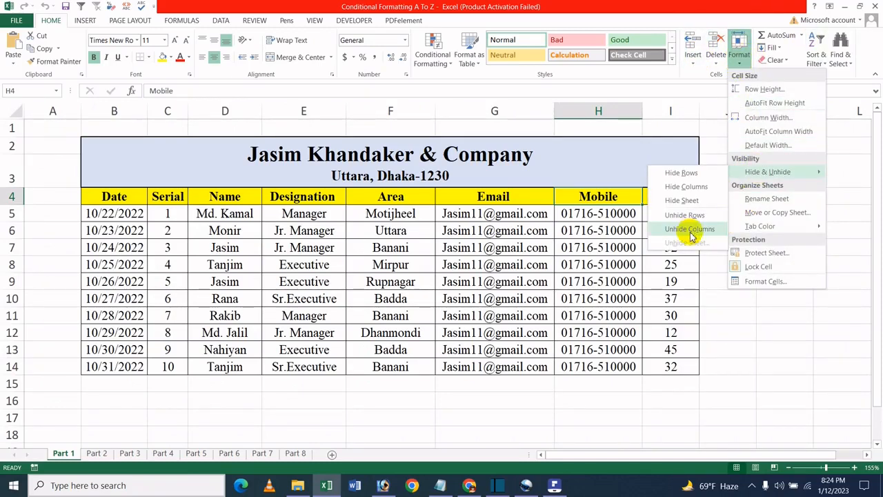
click(691, 202)
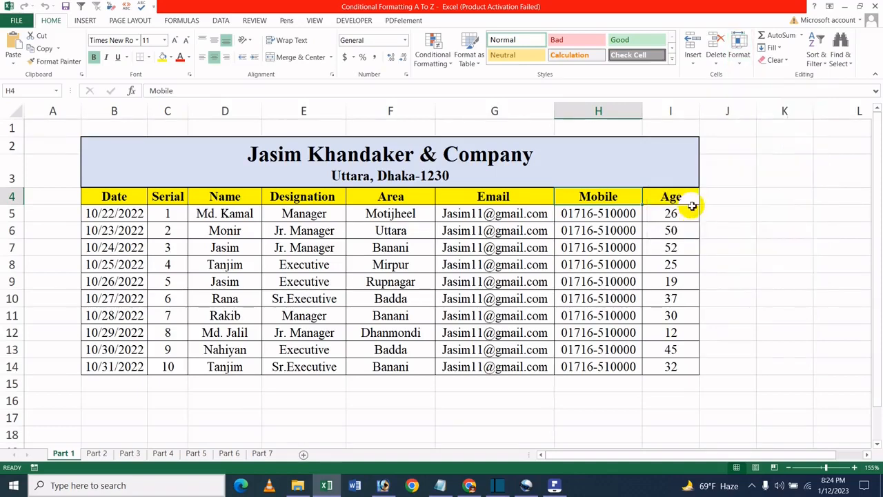
- Unhide Part 1 by choosing Unhide Sheet from the Format menu and confirming the dialog
click(736, 60)
mouse_move(754, 172)
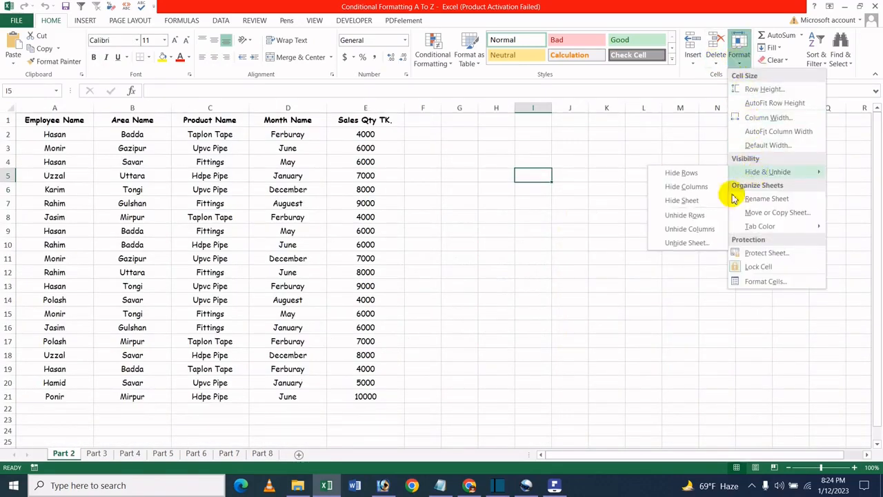
click(687, 242)
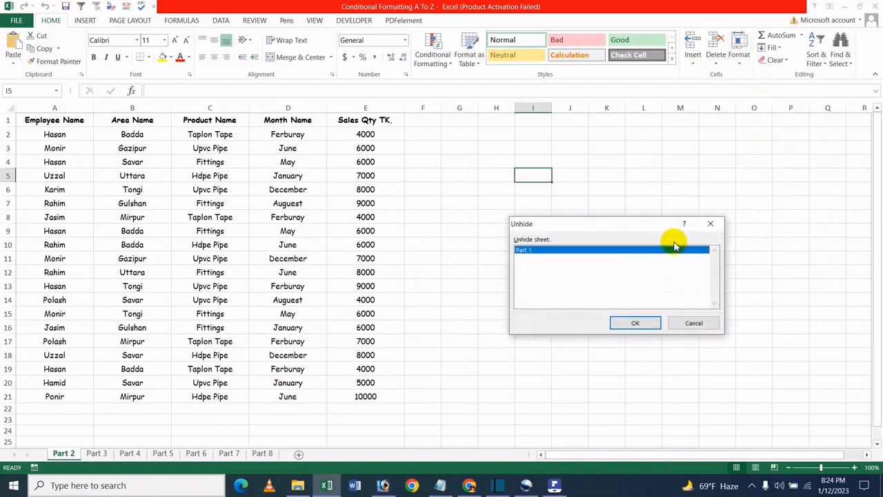
click(644, 321)
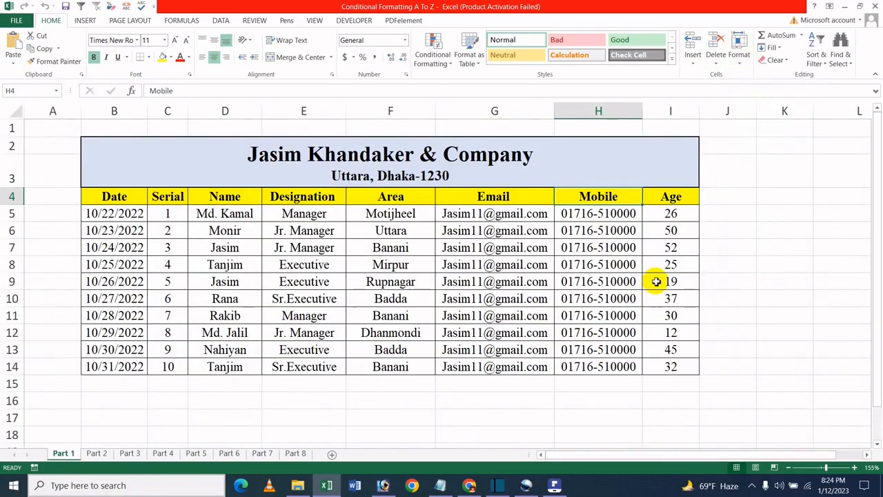
- Hide the Part 1 worksheet from its sheet tab's shortcut menu
click(420, 284)
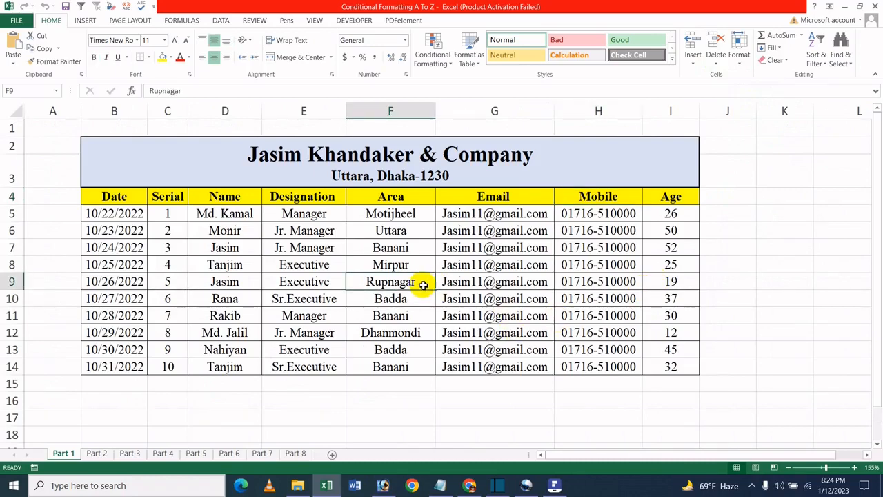
right_click(61, 453)
click(84, 414)
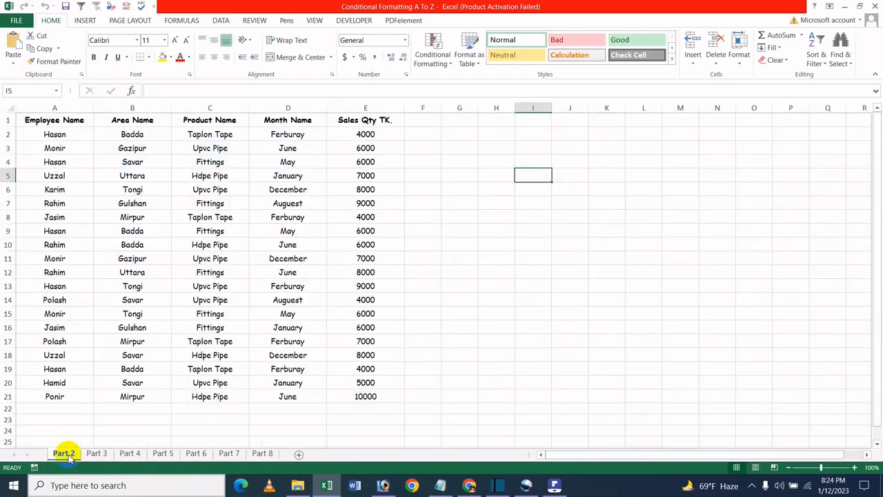
- Unhide Part 1 from the Part 2 tab's shortcut menu, confirming it in the Unhide dialog
right_click(65, 453)
click(97, 431)
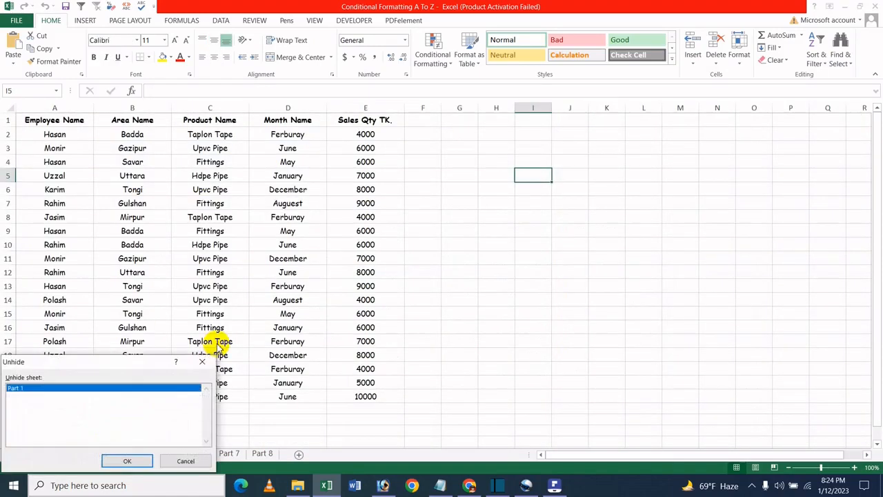
click(124, 460)
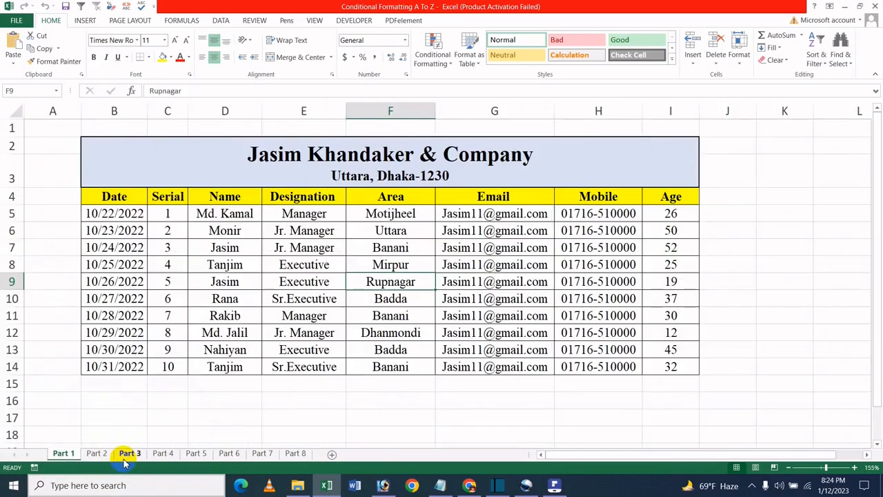
- Switch to PDFelement to show the tutorial title page, then go back to the workbook
click(562, 489)
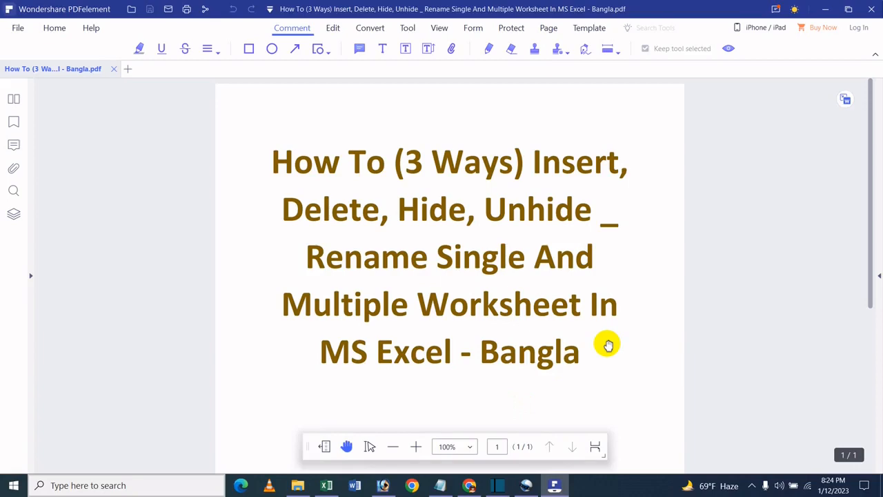
click(826, 9)
click(490, 350)
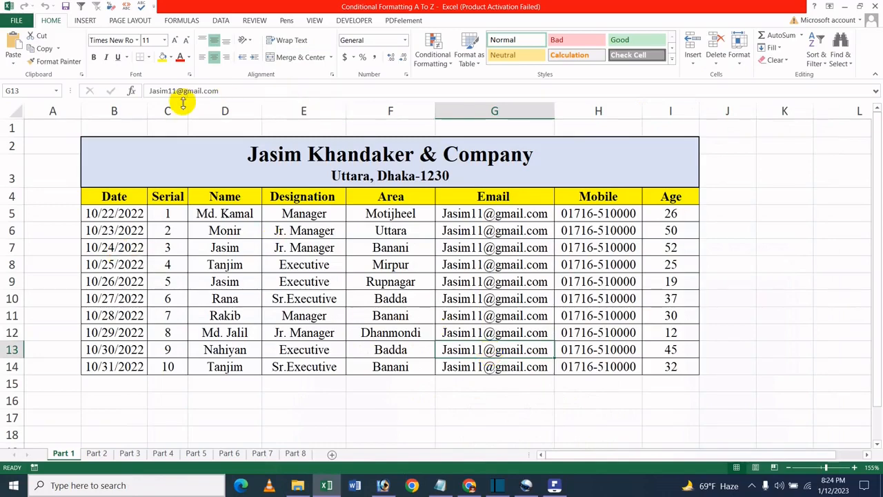
- Select Part 1 through Part 3 together and hide all three with the Format menu's Hide Sheet command
click(97, 455)
shift+click(65, 456)
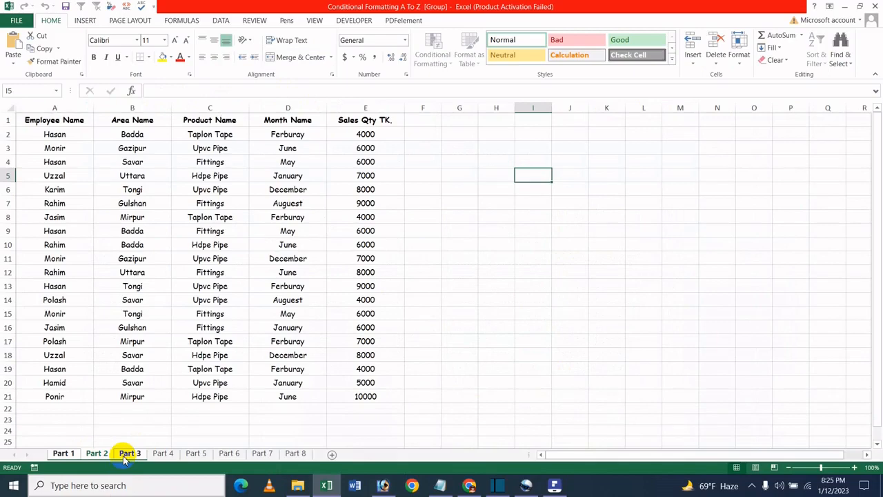
key(super)
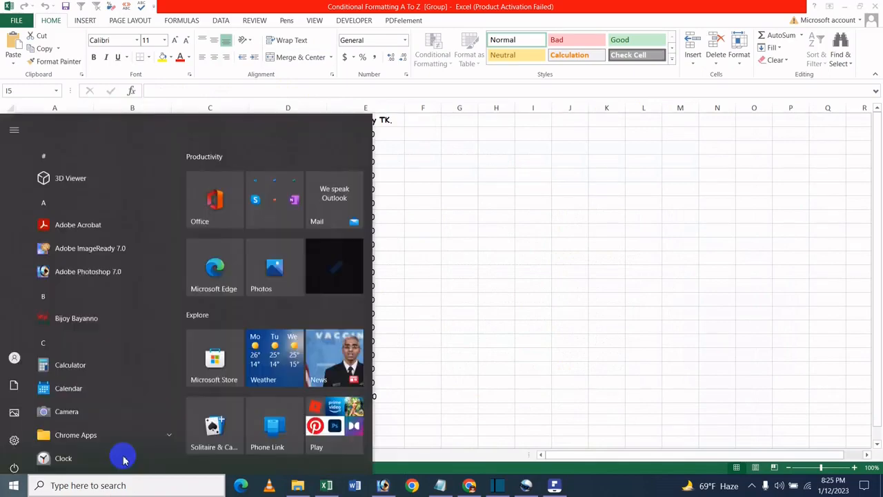
key(super)
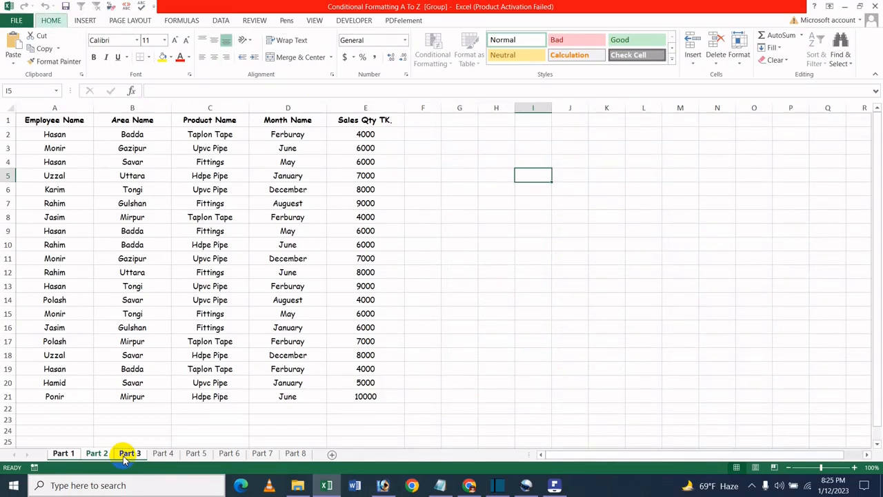
key(alt+h)
key(o)
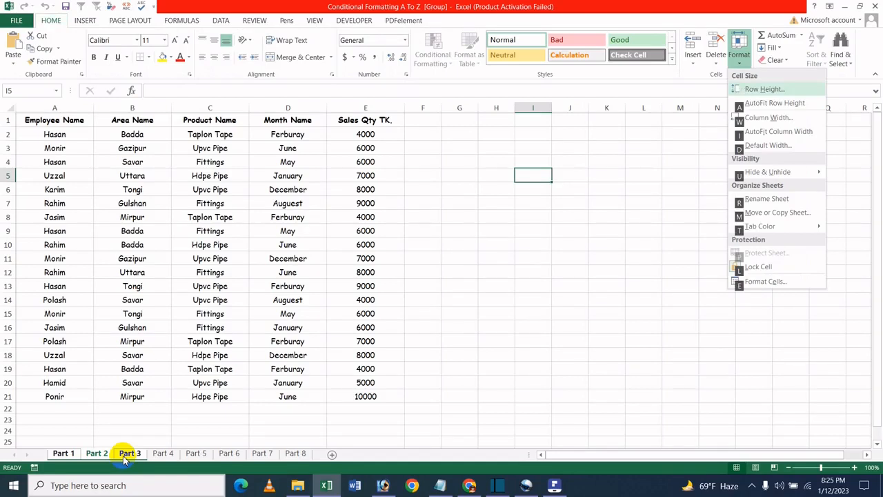
key(u)
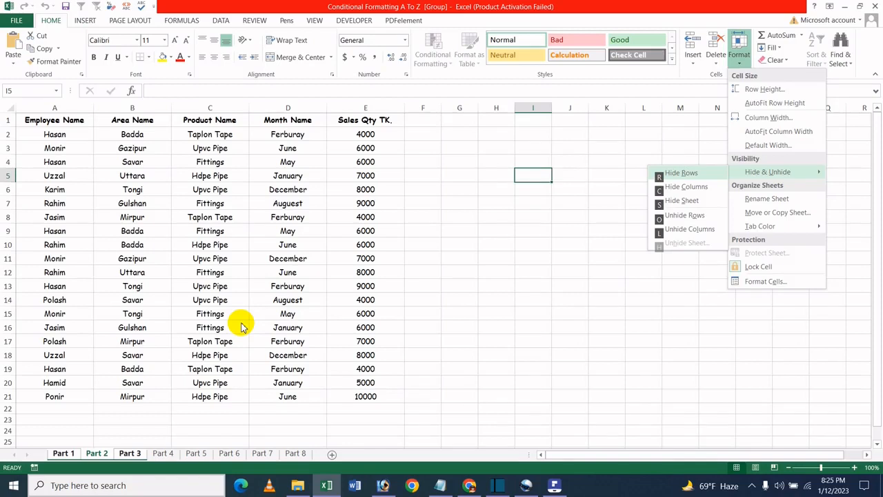
key(s)
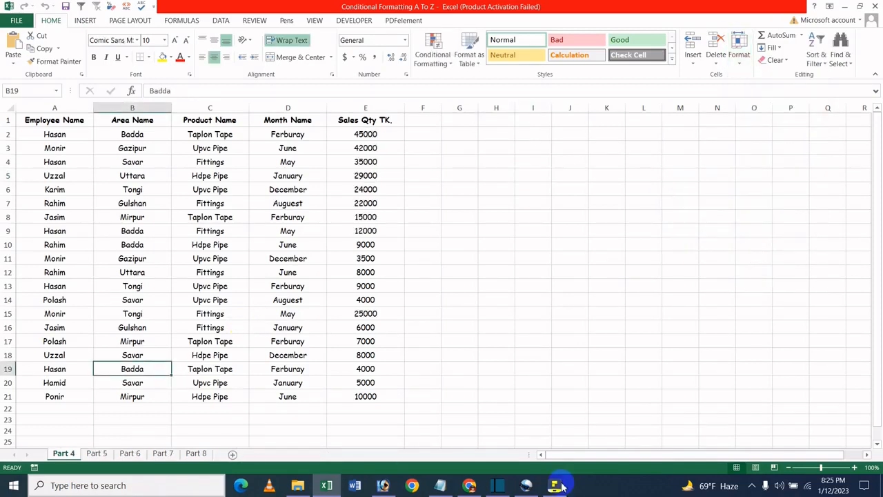
- Unhide the Part 1 worksheet with the Unhide Sheet command, confirming it in the Unhide dialog
click(732, 65)
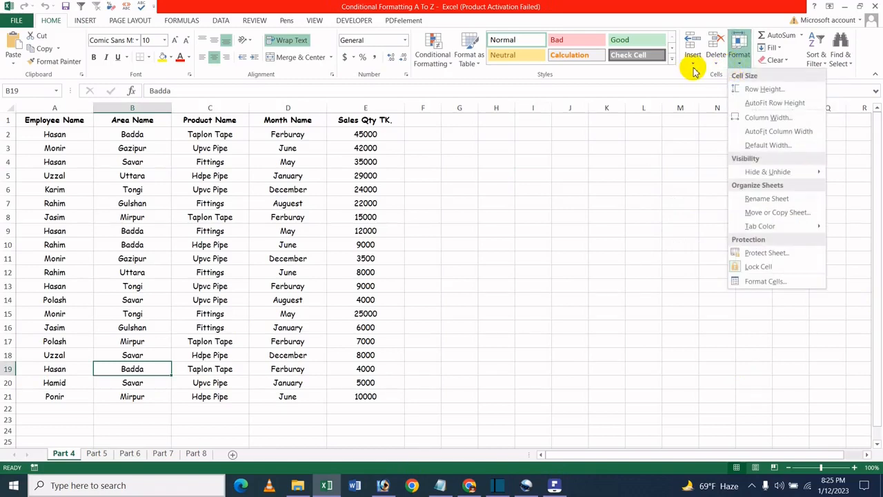
click(641, 201)
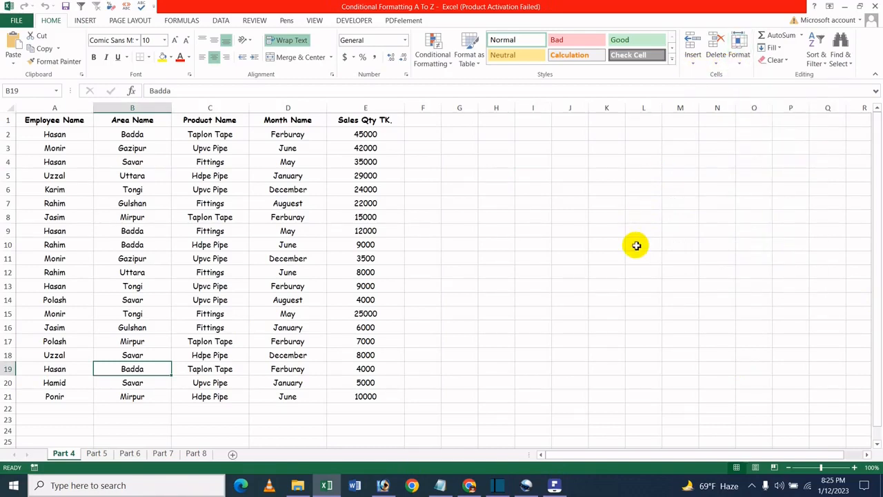
key(alt+h)
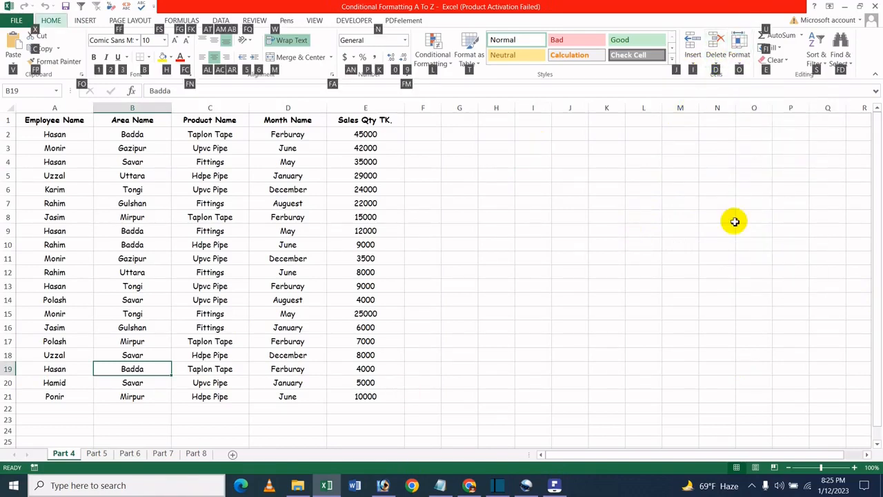
key(o)
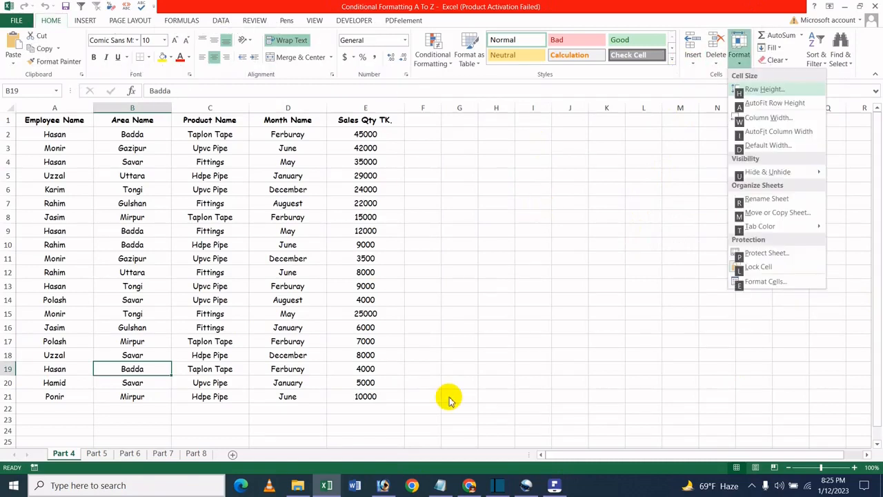
key(u)
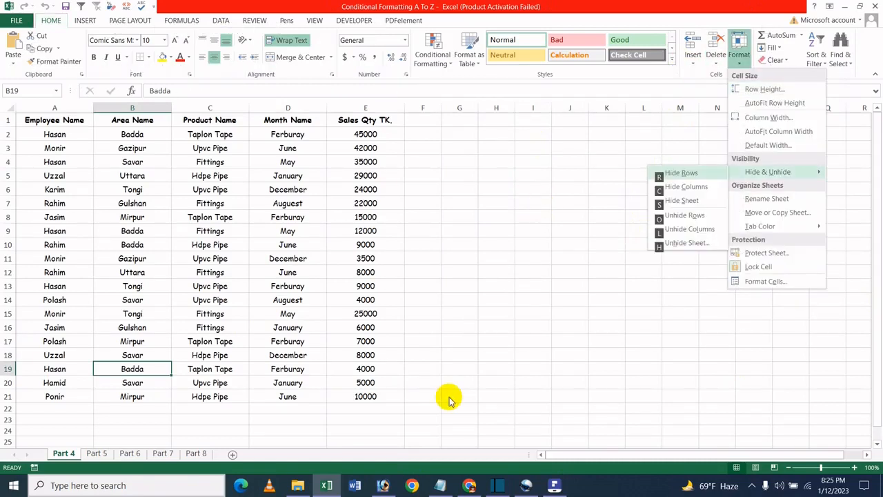
key(h)
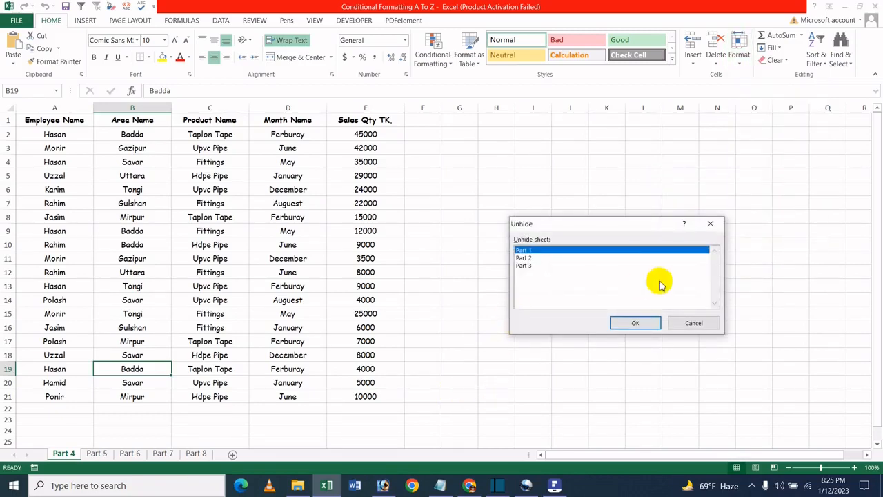
click(635, 323)
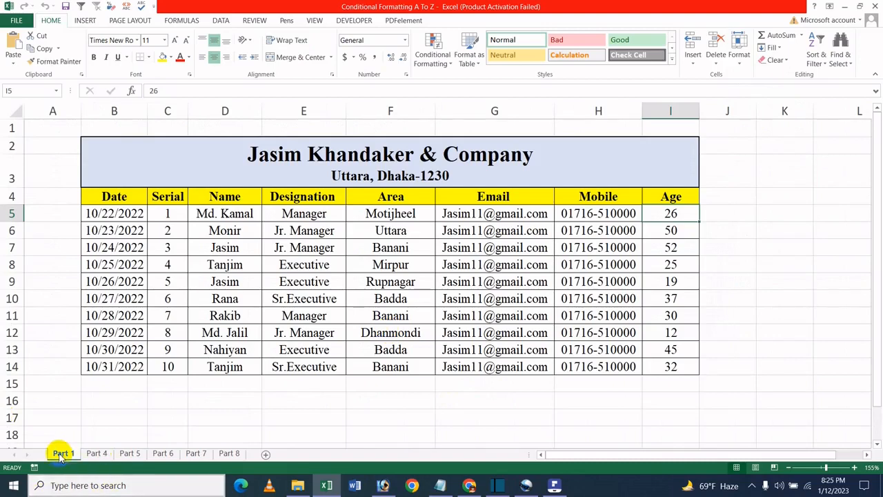
- Unhide the Part 2 worksheet with the Unhide Sheet command, confirming it in the Unhide dialog
right_click(61, 454)
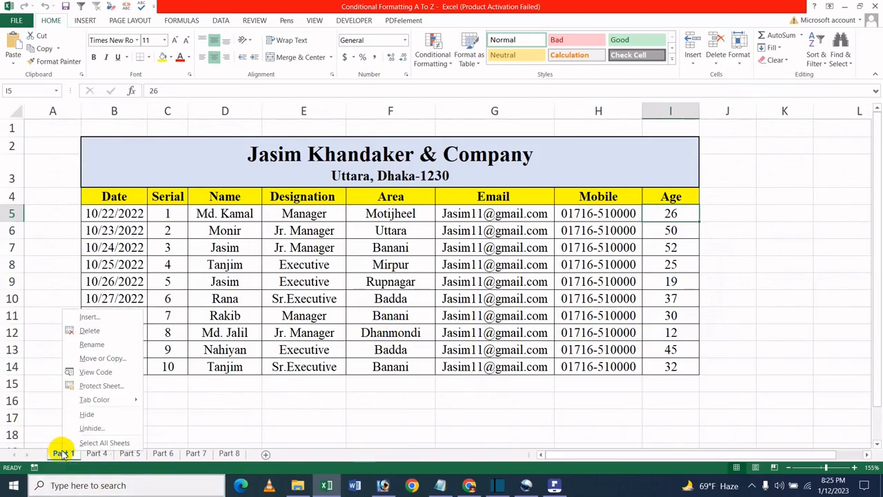
key(Escape)
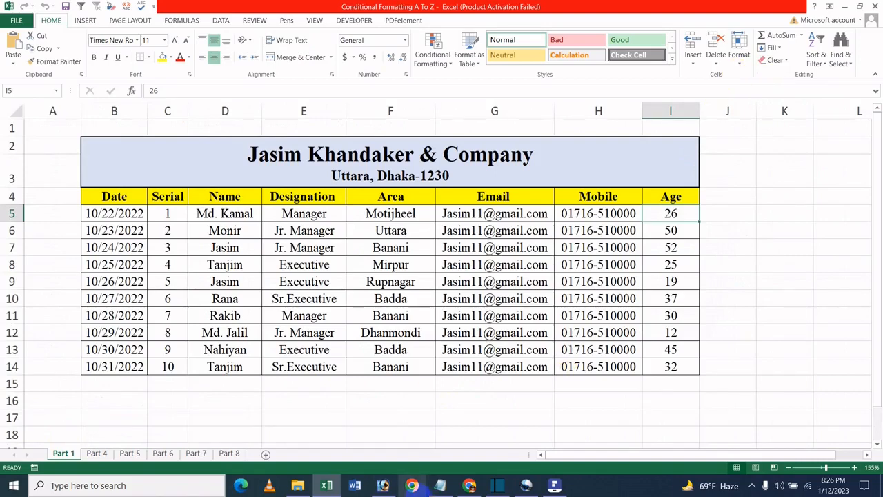
key(alt+h)
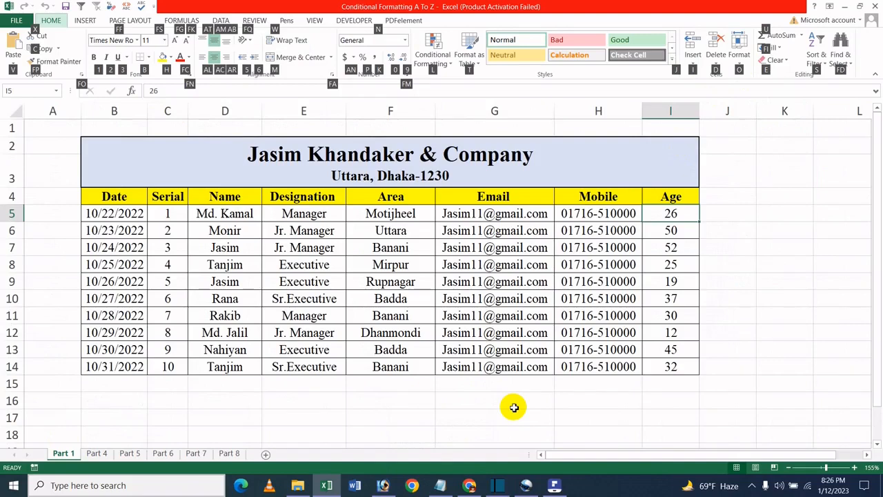
key(o)
key(u)
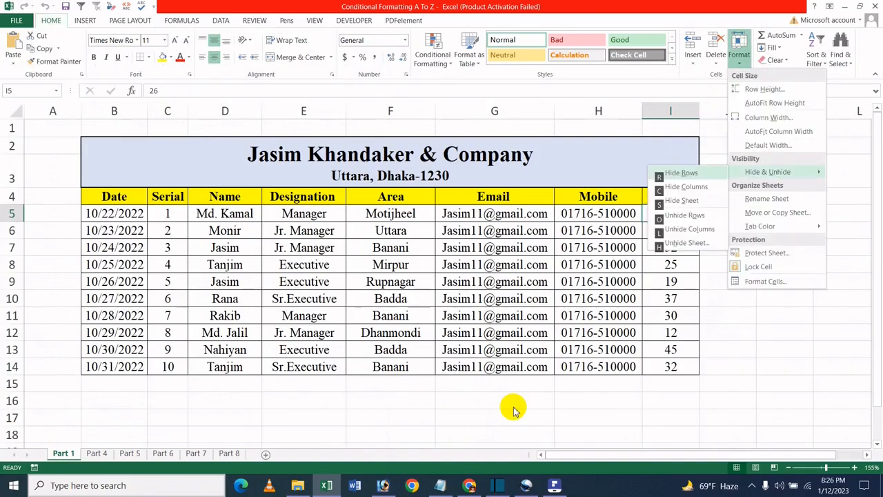
key(h)
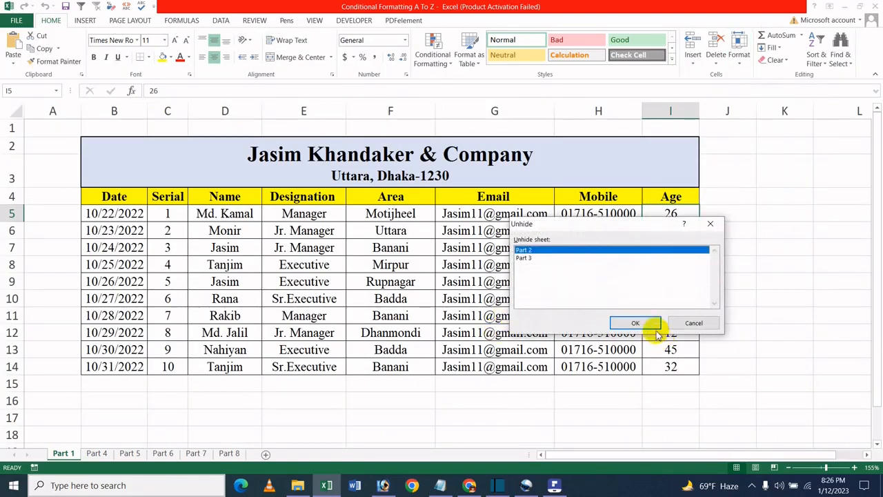
click(644, 324)
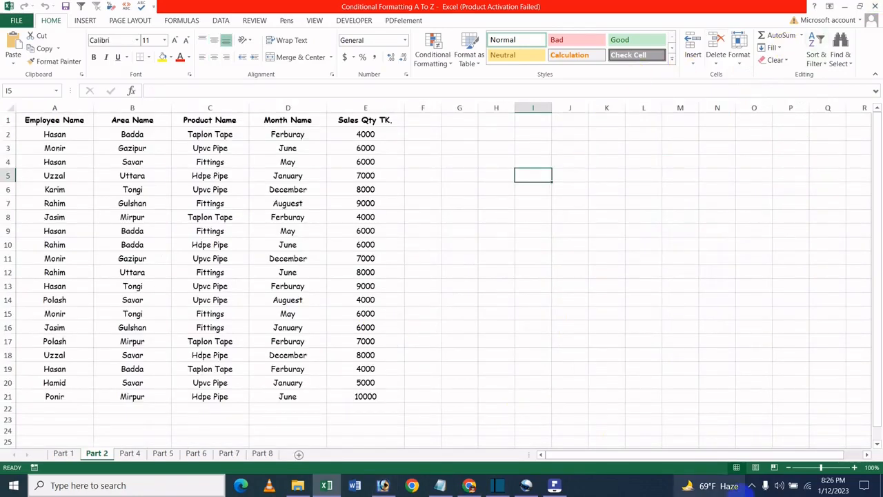
- Unhide the Part 3 worksheet with the Unhide Sheet command, confirming it in the Unhide dialog
key(alt+h)
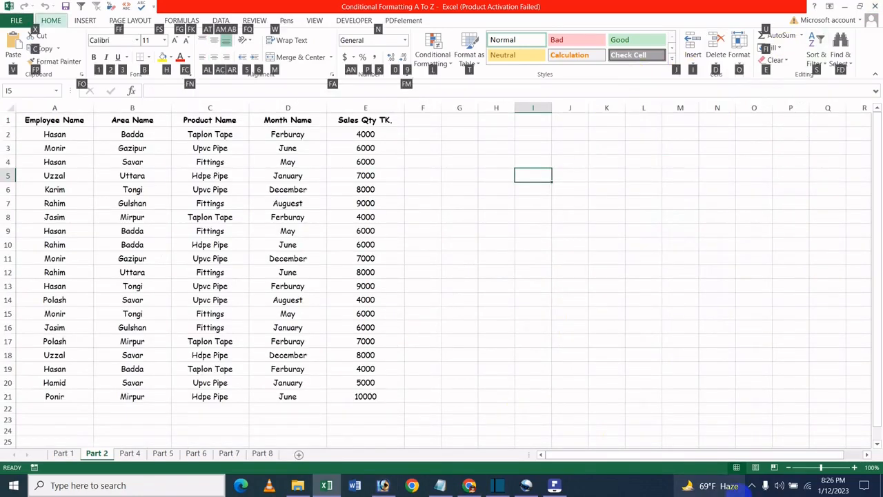
key(o)
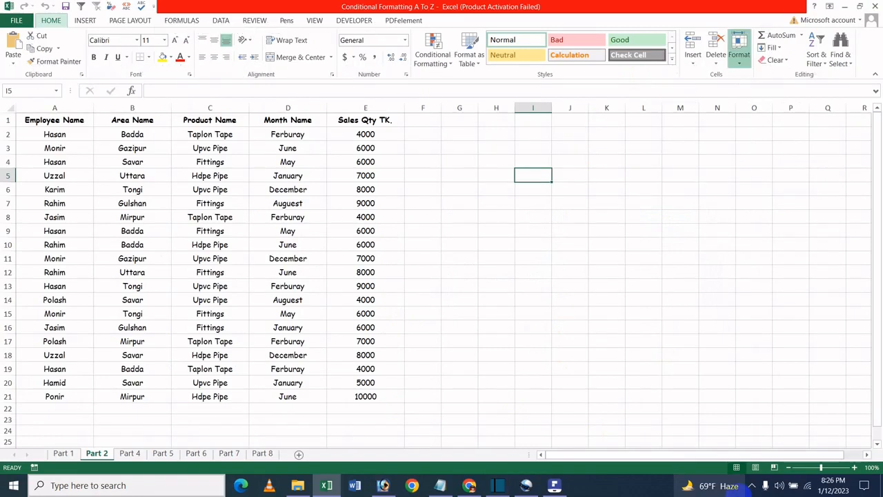
key(u)
key(h)
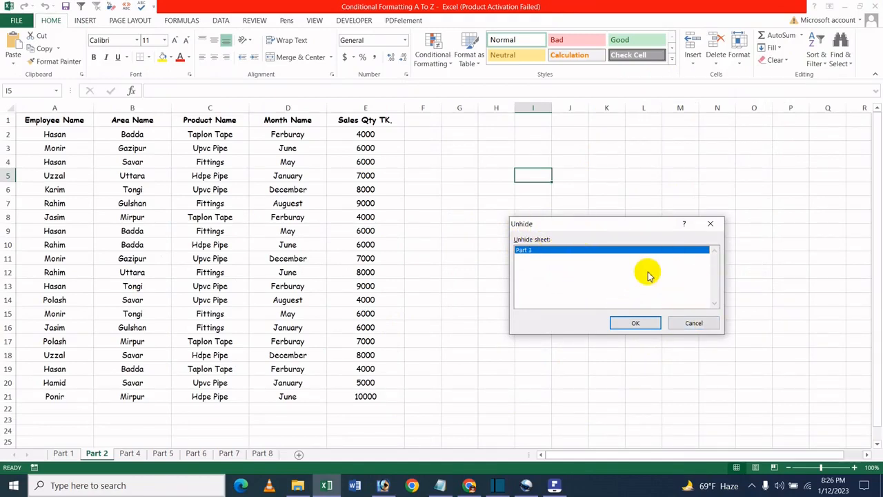
click(635, 323)
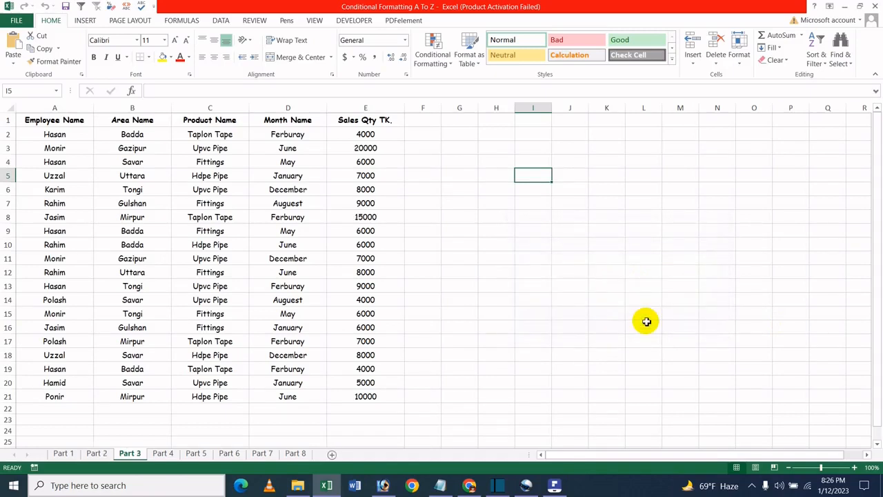
- Select Part 1 and Part 2 together and hide both with the Format menu's Hide Sheet command
click(228, 151)
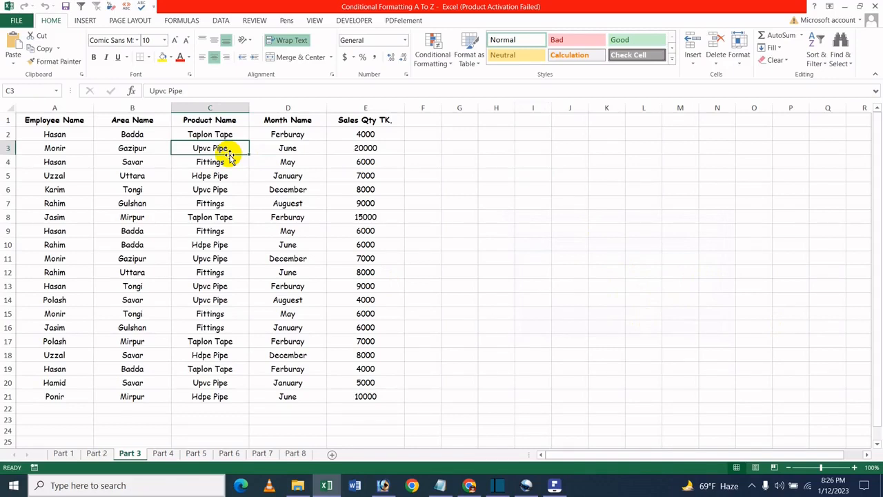
click(738, 52)
click(318, 300)
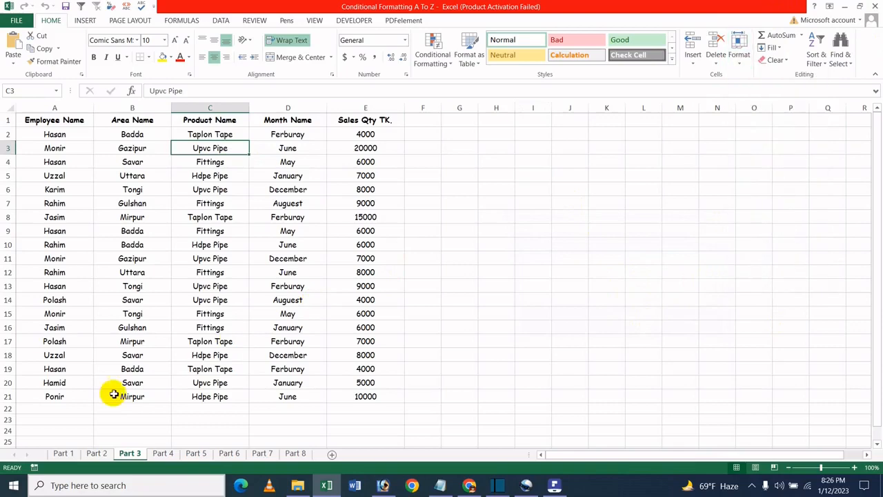
click(64, 452)
shift+click(98, 453)
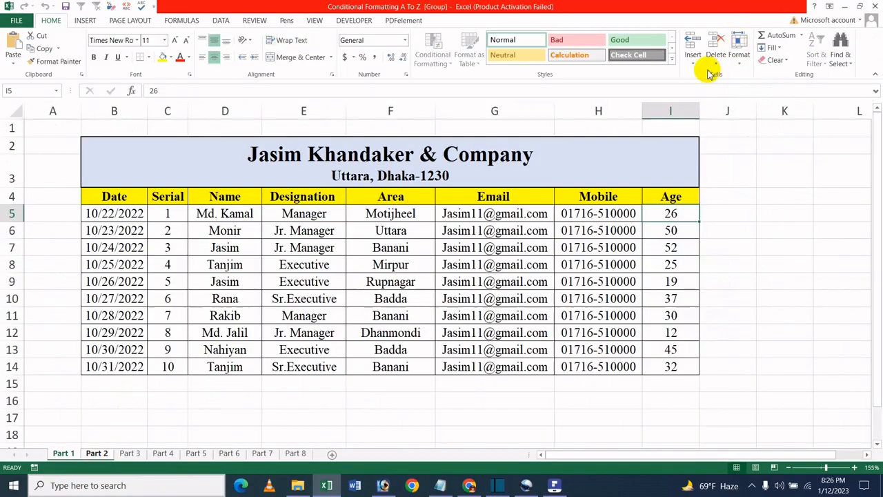
click(736, 61)
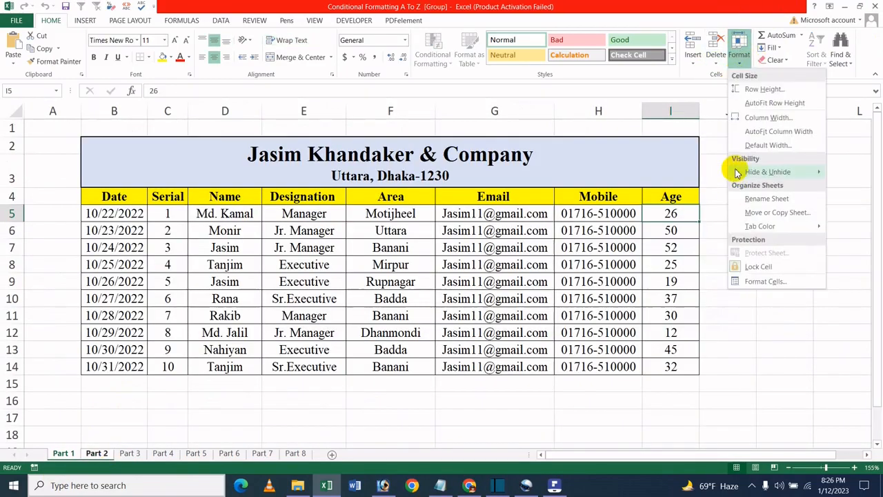
mouse_move(740, 171)
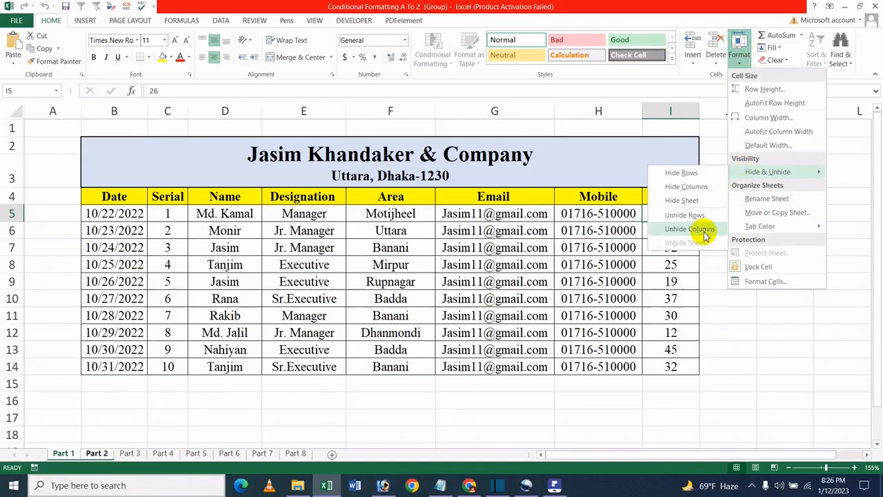
click(696, 200)
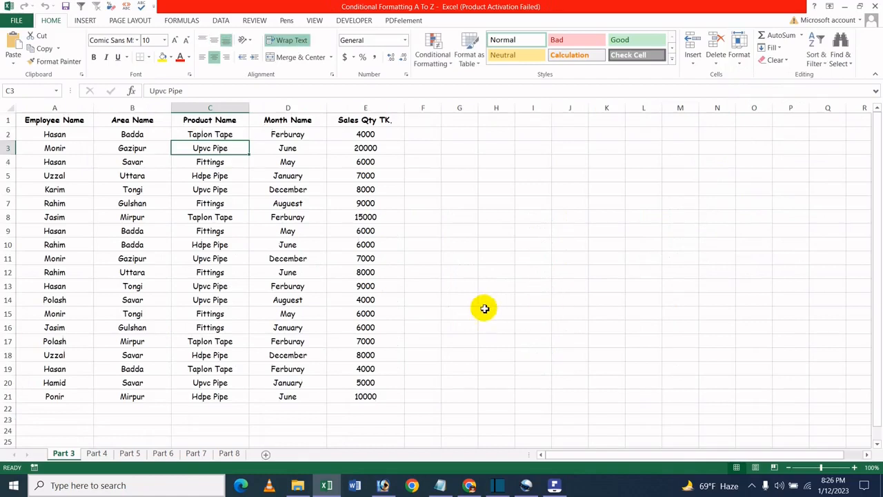
- Unhide Part 1 by choosing it in the Unhide dialog opened from Unhide Sheet
click(735, 60)
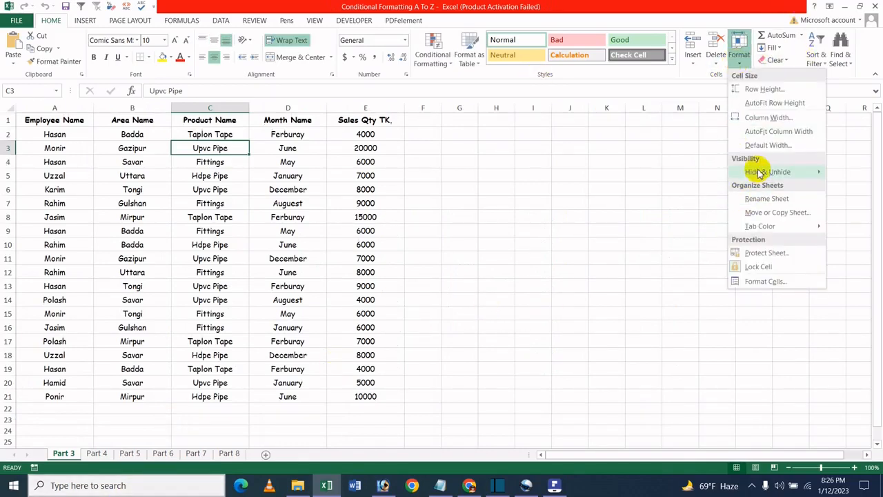
mouse_move(757, 172)
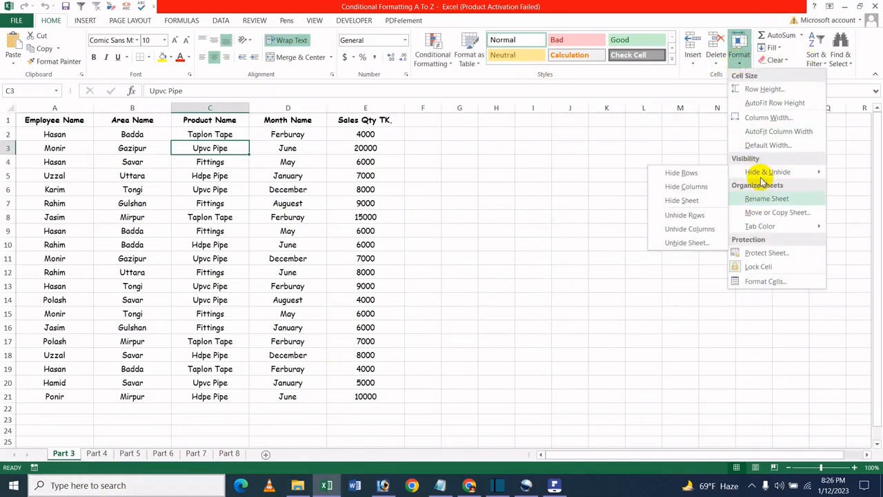
click(693, 244)
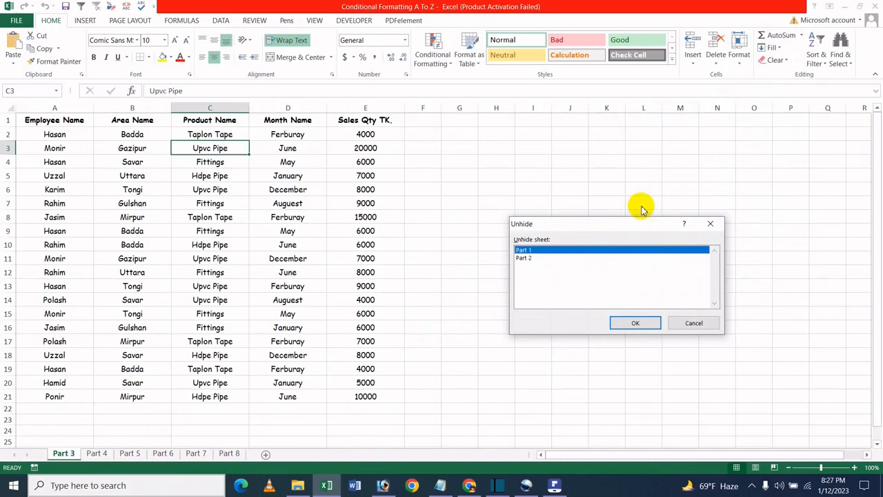
click(543, 259)
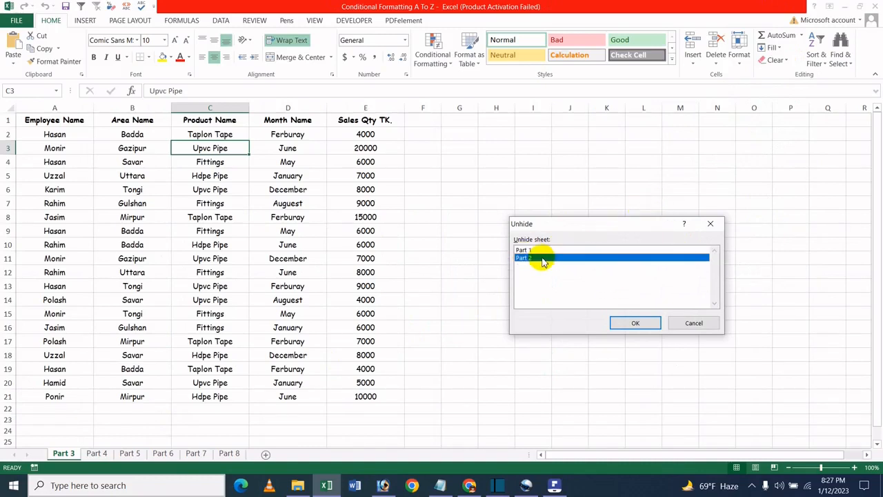
click(562, 250)
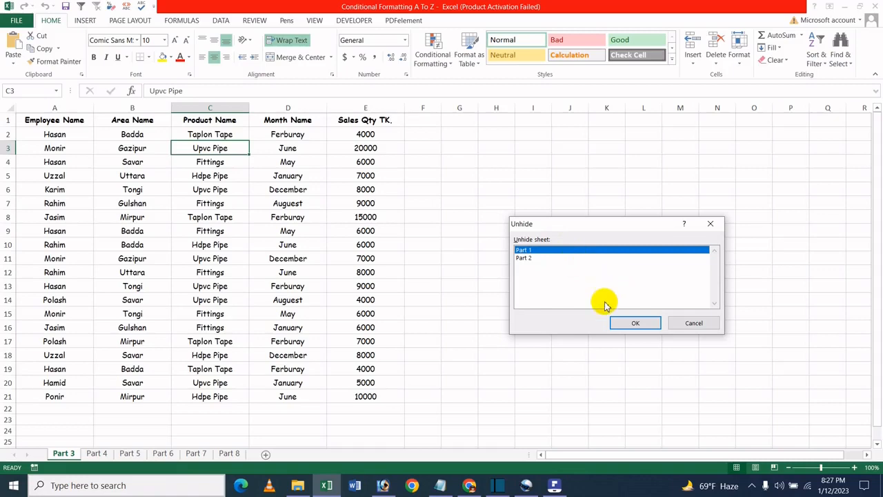
click(633, 321)
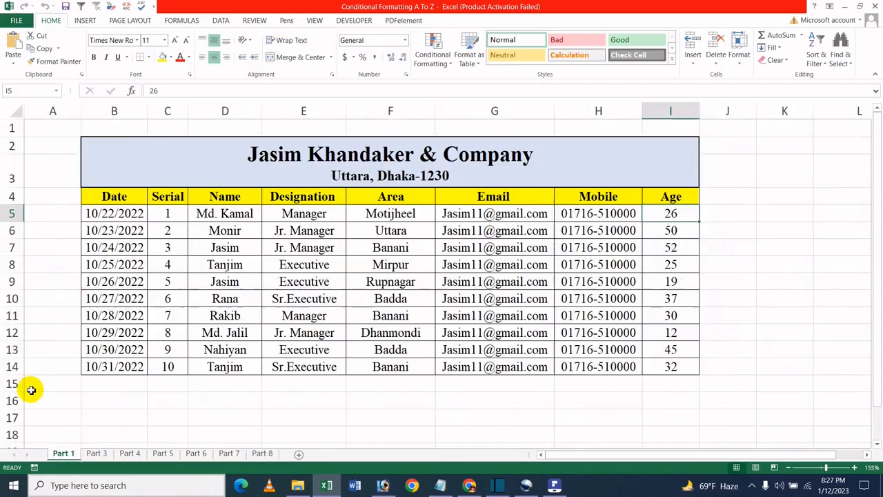
- Unhide Part 2 through the Unhide Sheet command and confirm the Unhide dialog
click(739, 58)
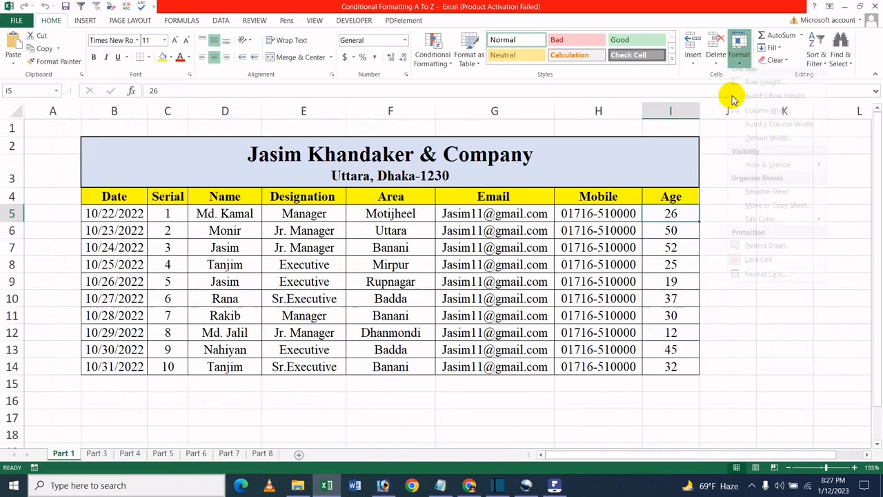
mouse_move(759, 172)
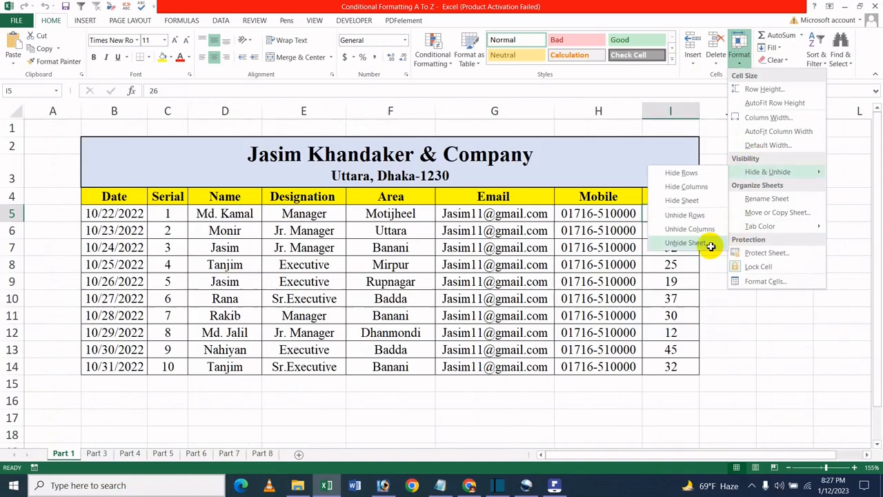
click(686, 243)
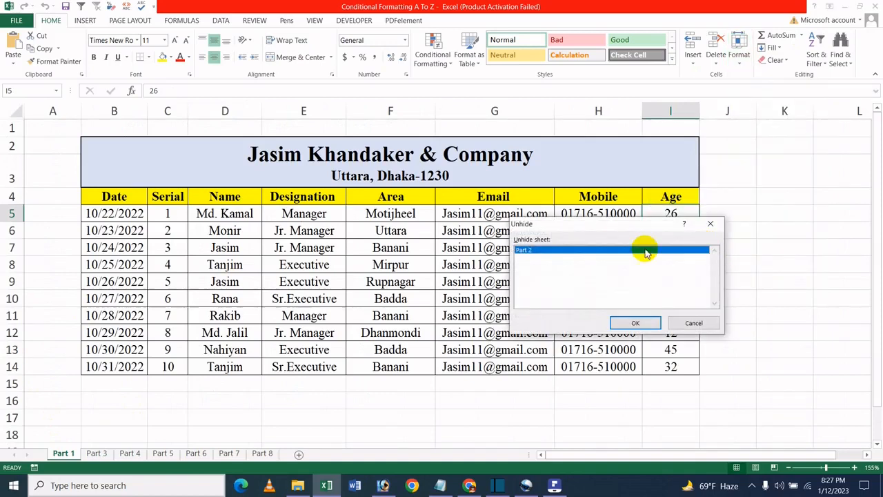
click(629, 328)
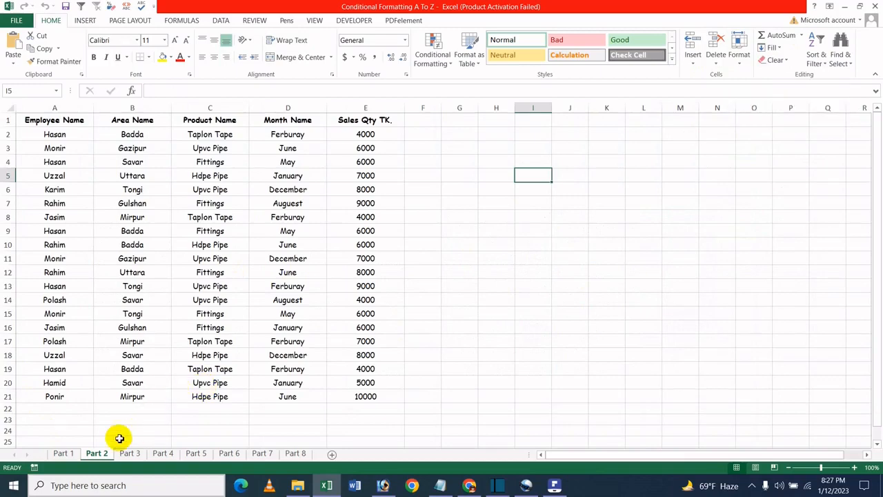
- Select Part 1 and Part 2 together and hide both from the sheet tab's shortcut menu
click(69, 453)
ctrl+click(93, 457)
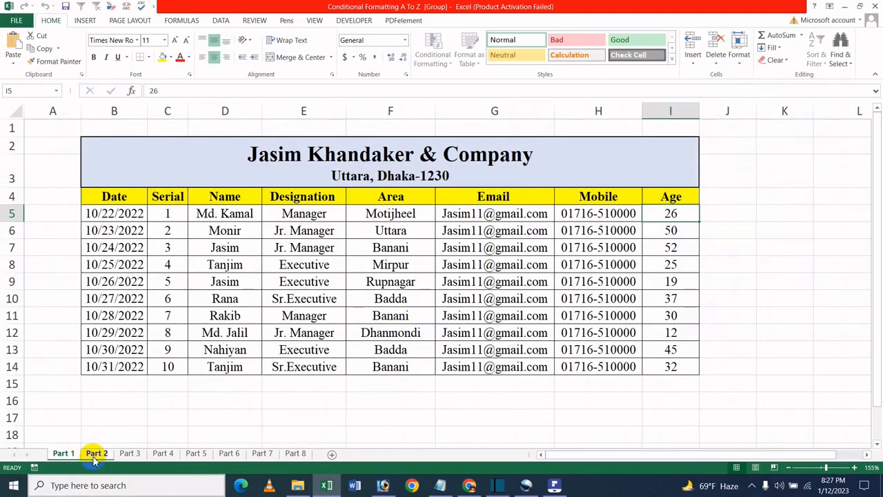
right_click(93, 457)
click(130, 405)
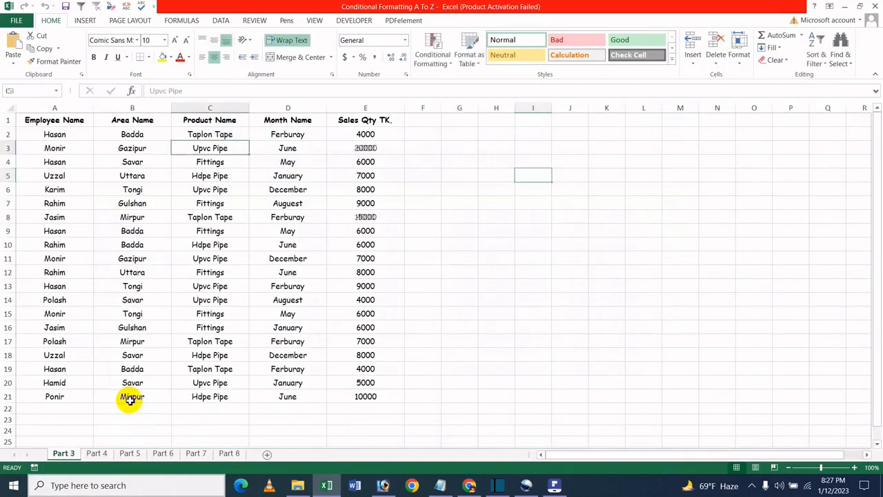
- Unhide Part 1 from the sheet tab's shortcut menu
right_click(65, 452)
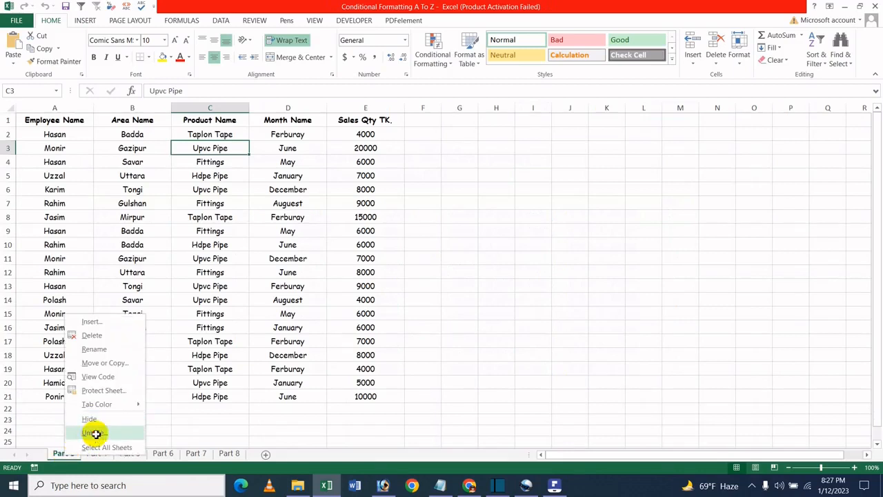
click(94, 433)
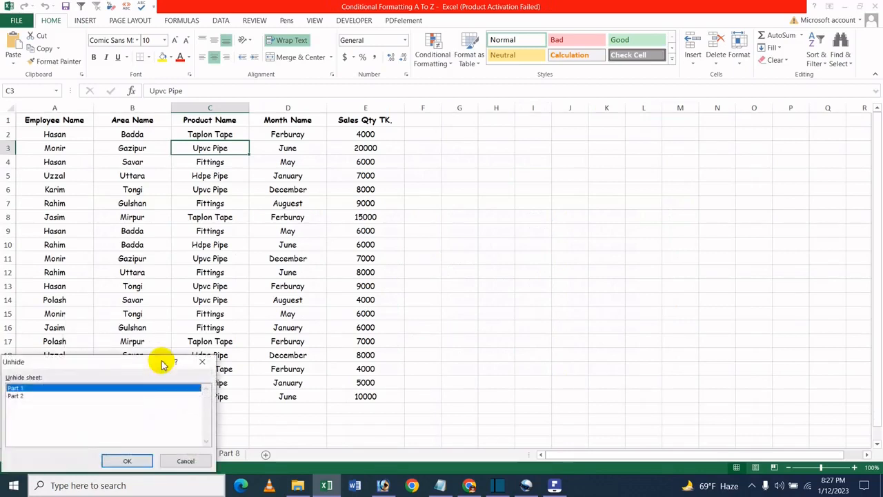
click(128, 461)
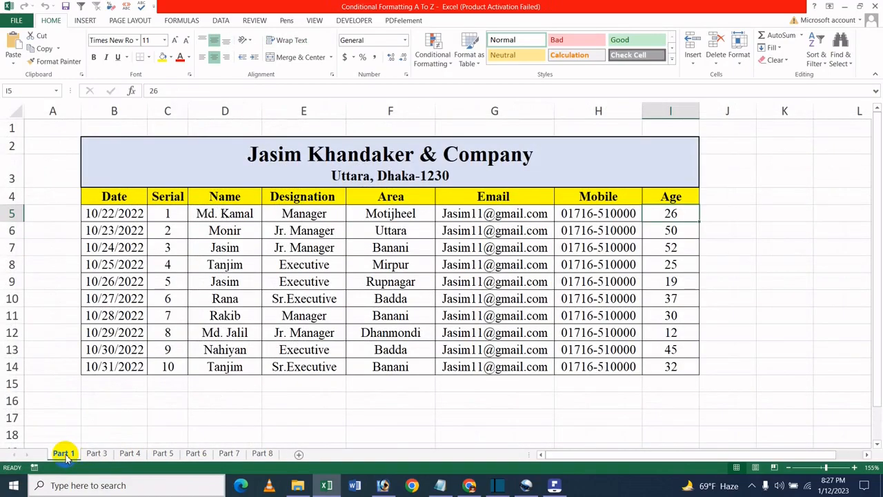
- Unhide Part 2 from the sheet tab's shortcut menu and confirm the Unhide dialog
right_click(65, 455)
click(90, 430)
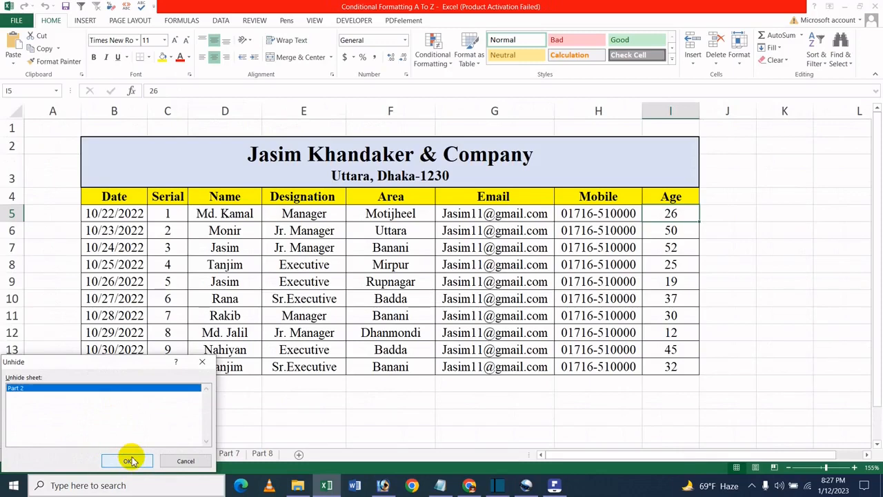
click(129, 460)
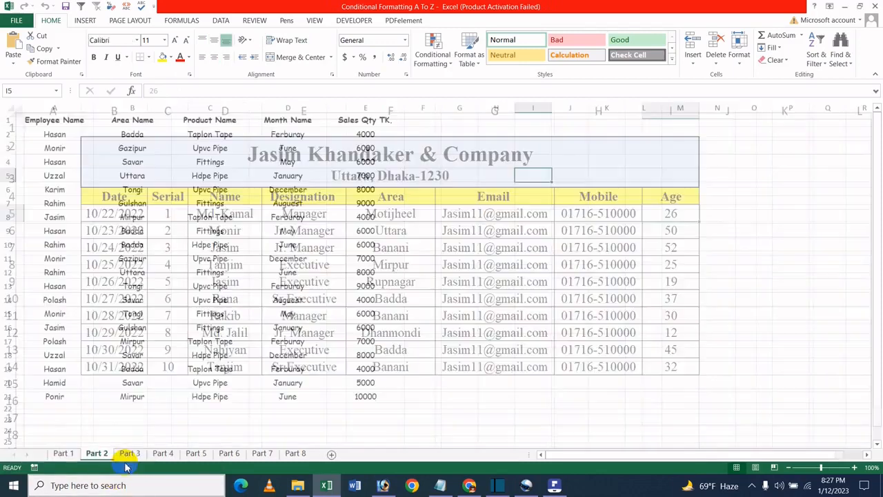
click(360, 134)
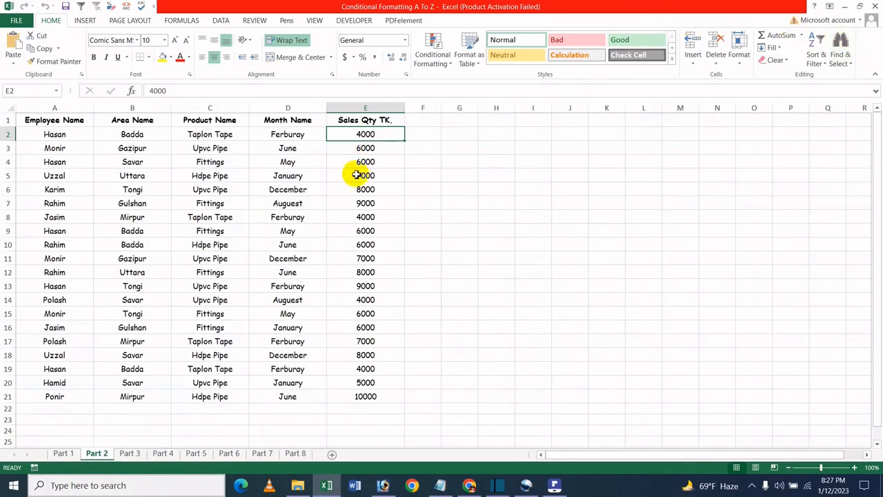
click(261, 287)
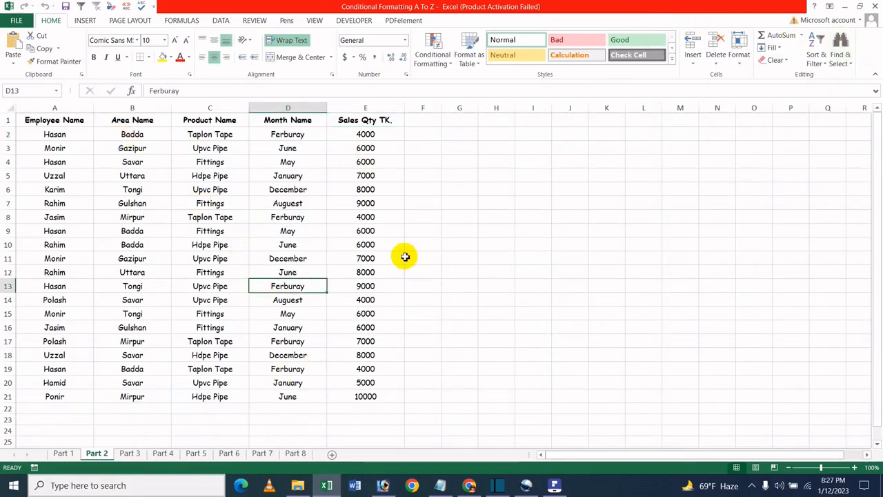
click(206, 285)
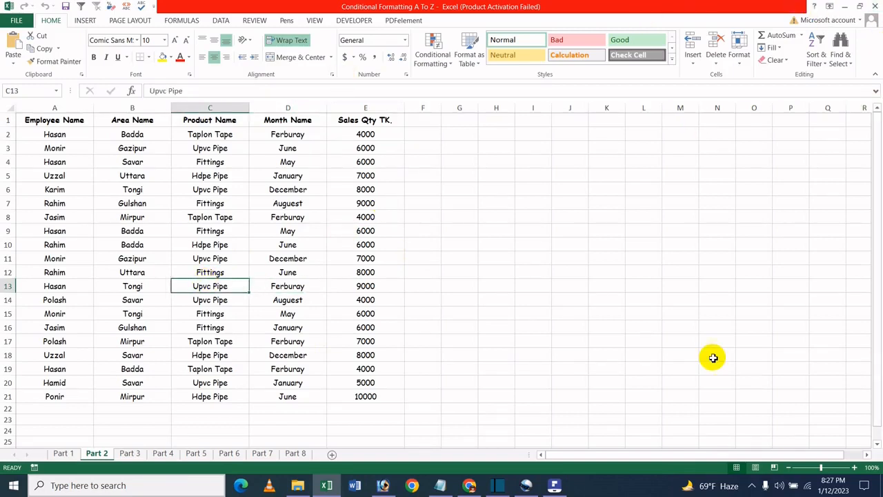
click(562, 488)
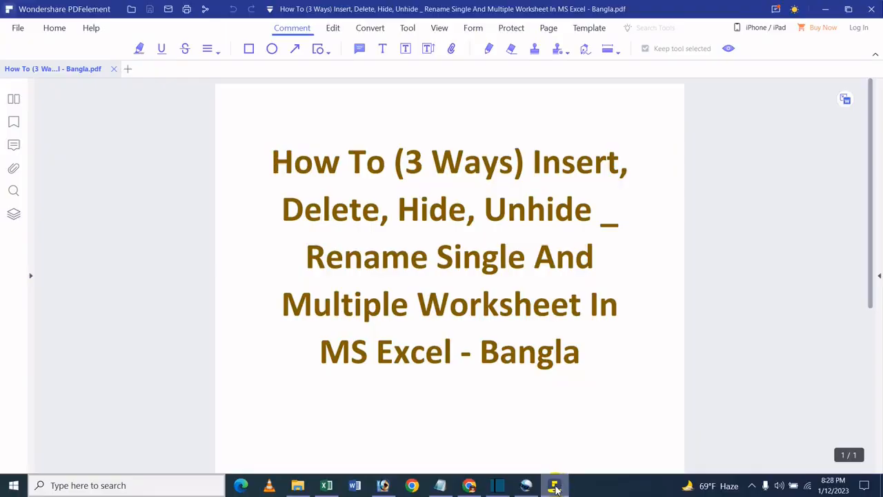
click(826, 9)
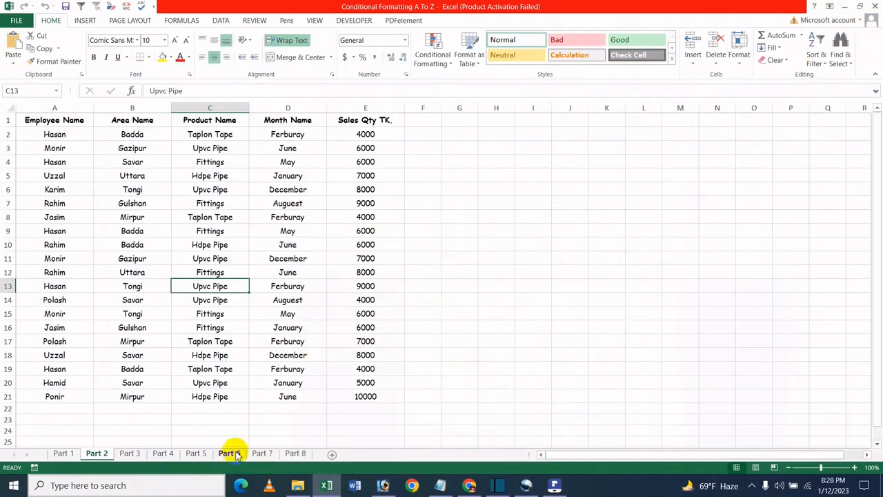
- Rename the Part 8 sheet as gfdgfdg directly on its tab
click(295, 454)
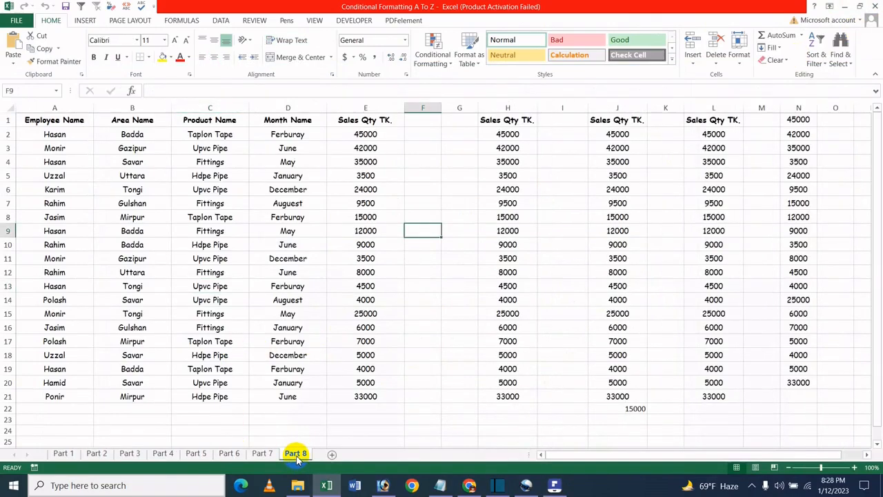
double_click(296, 453)
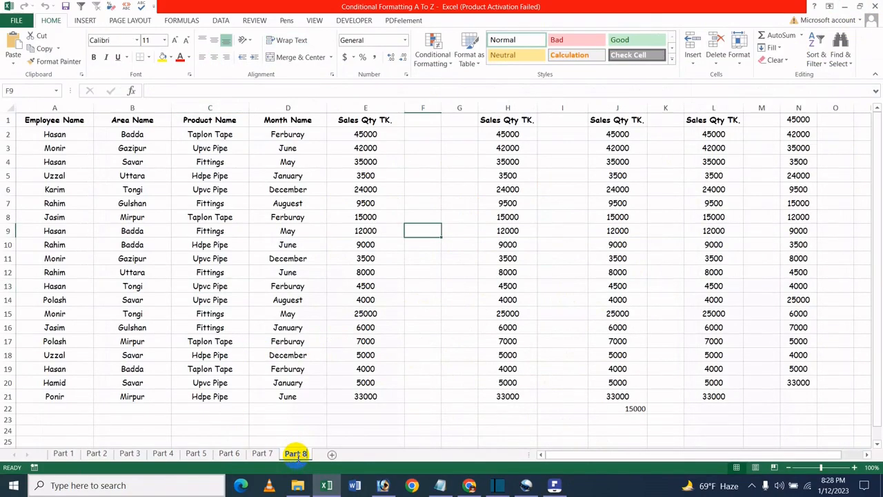
text(gfdgfdg)
click(361, 397)
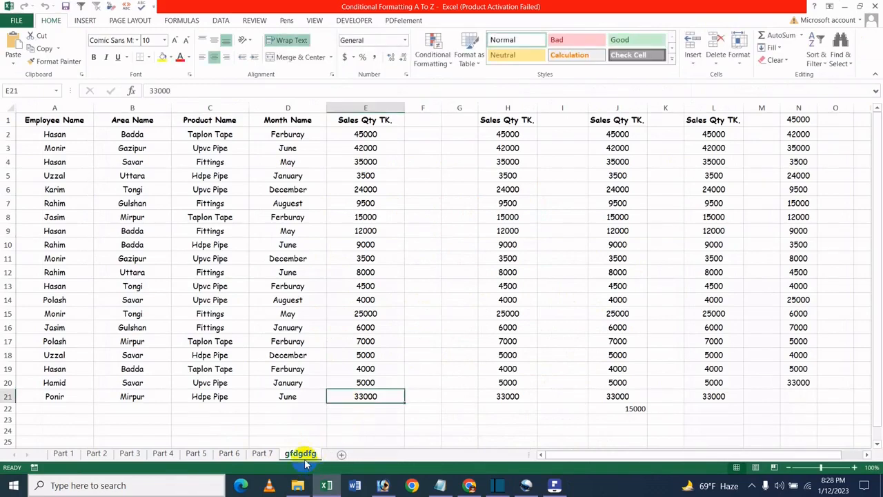
- Rename the gfdgfdg sheet as hgiuyg from the tab's shortcut menu
right_click(309, 454)
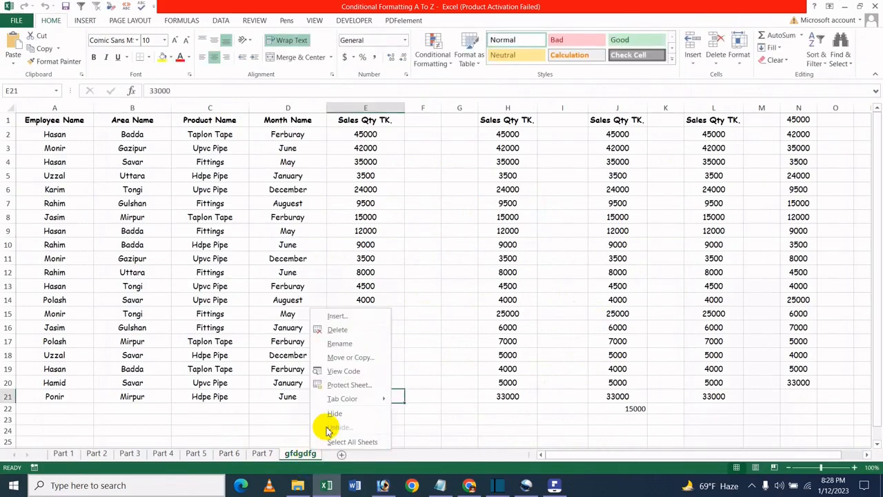
click(362, 343)
text(hgiuyg)
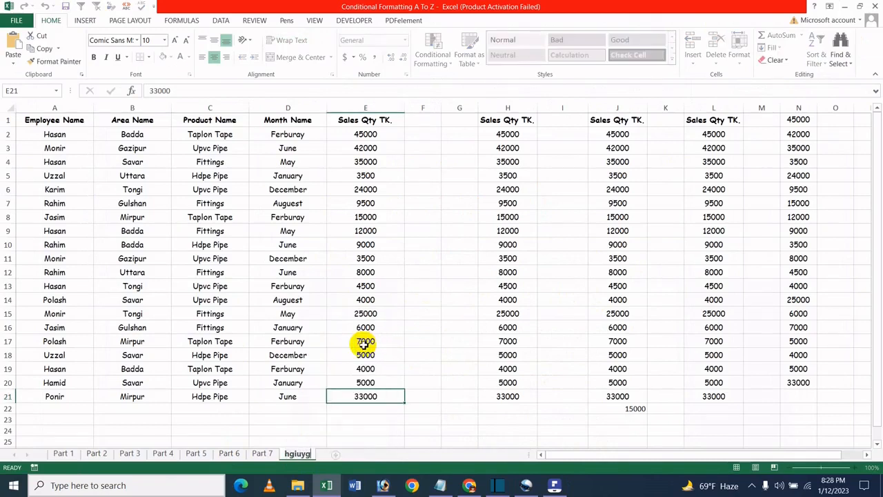
click(541, 256)
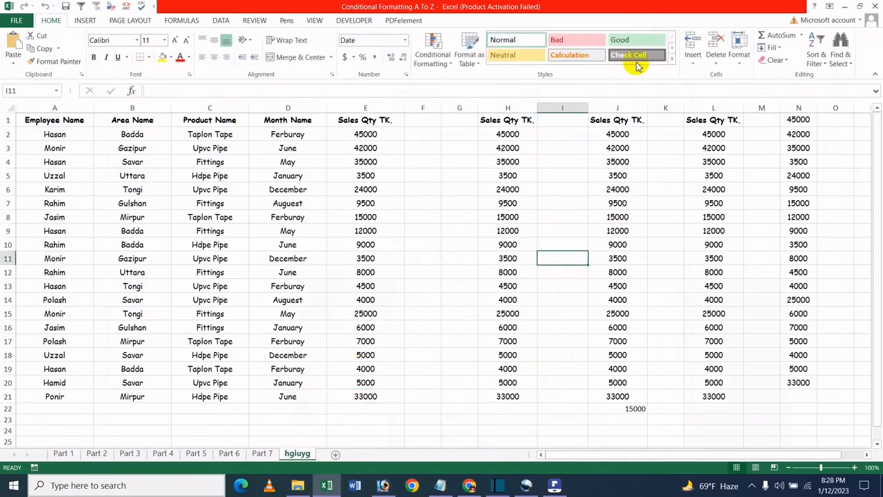
- Rename the hgiuyg sheet as dfygdfg with the Format menu's Rename Sheet command
click(738, 57)
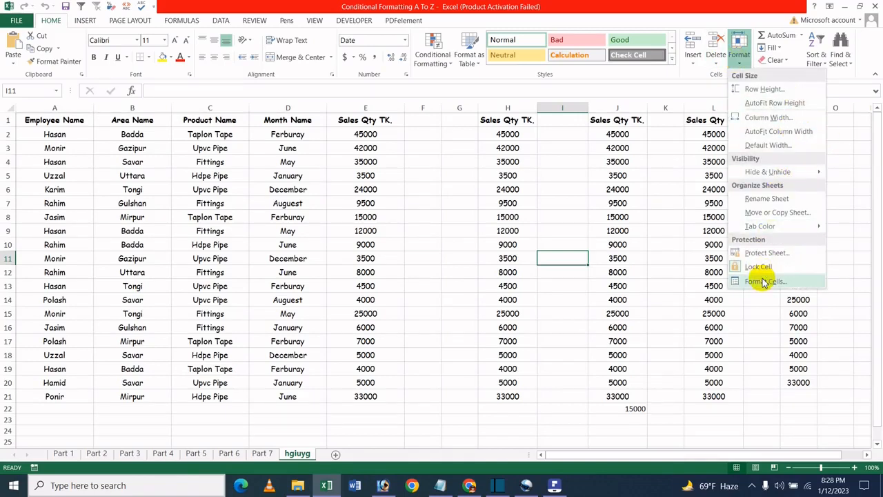
click(791, 199)
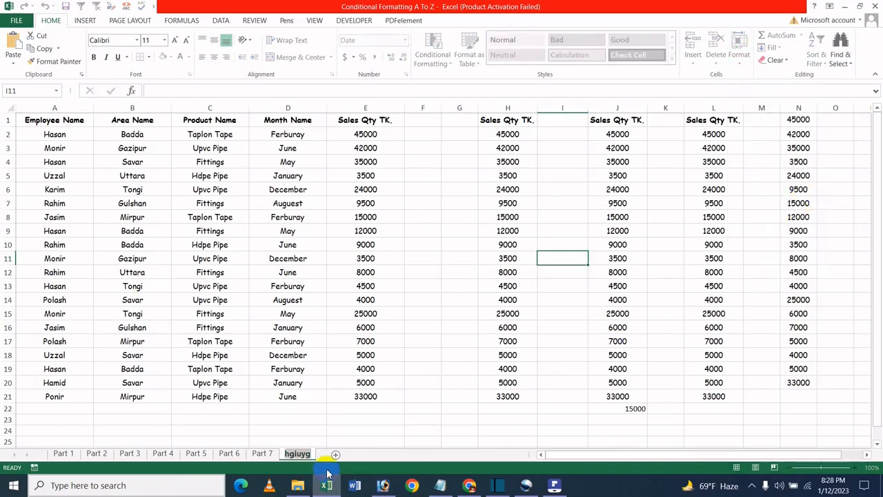
text(dfygdfg)
click(342, 400)
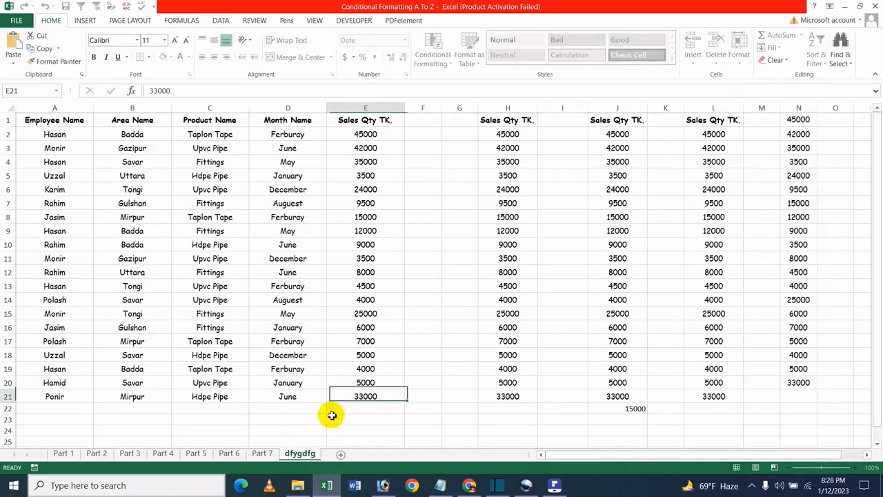
- Rename the dfygdfg sheet as sudfysd from the tab's shortcut menu
right_click(302, 447)
right_click(300, 452)
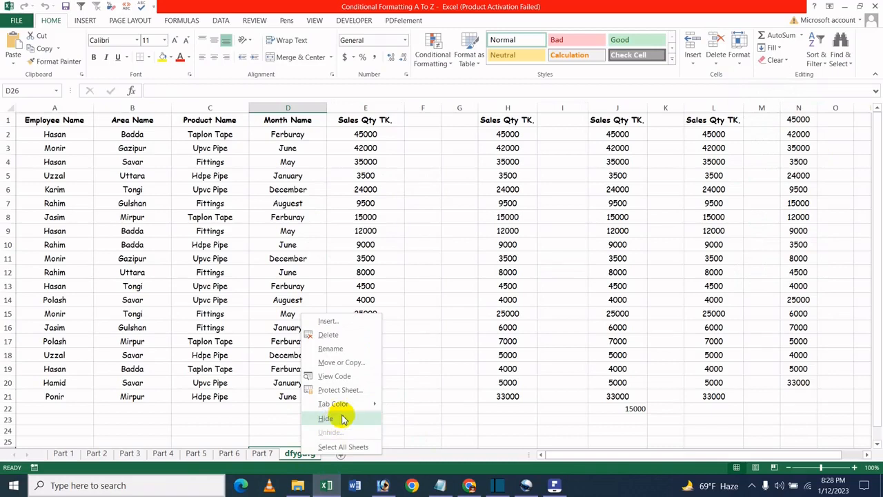
click(351, 350)
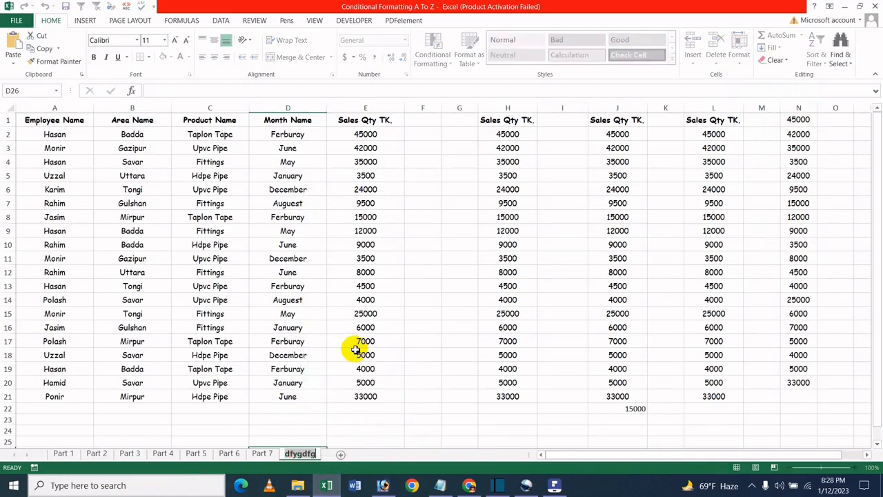
text(sudfysd)
key(Return)
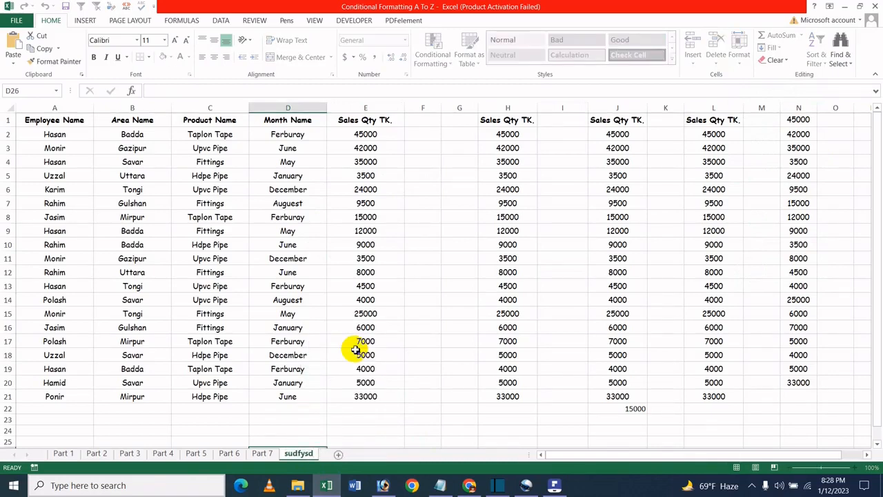
click(298, 400)
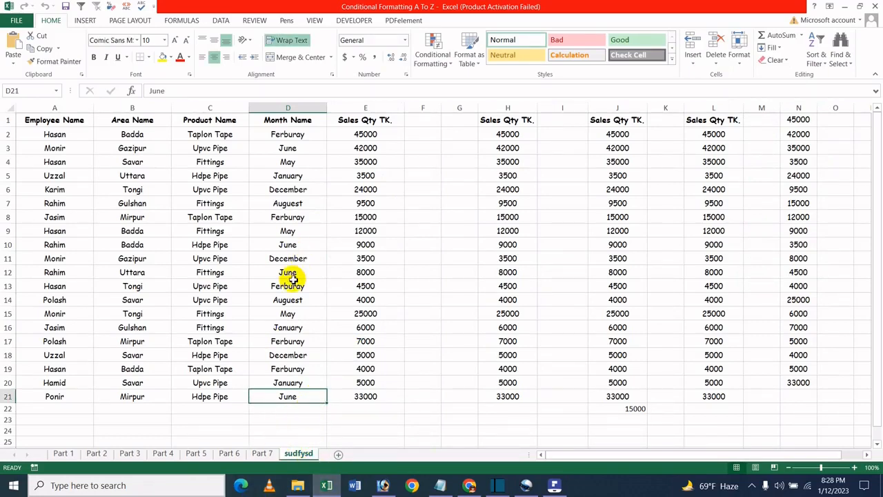
- Rename the Part 7 sheet as fdgfd from the tab's shortcut menu
ctrl+click(255, 458)
ctrl+click(229, 458)
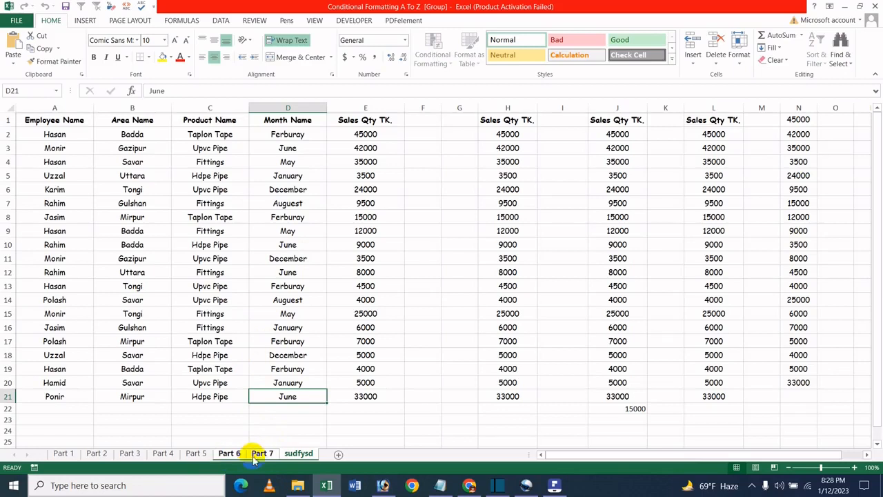
click(260, 457)
right_click(260, 457)
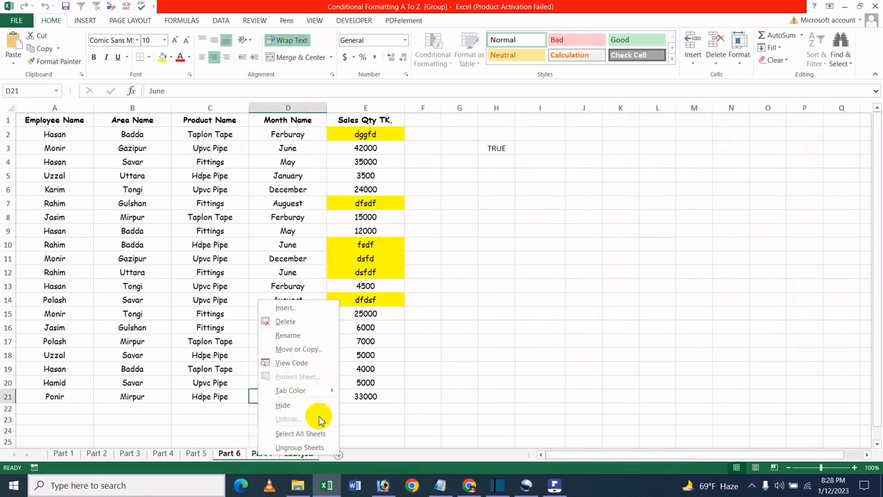
click(308, 335)
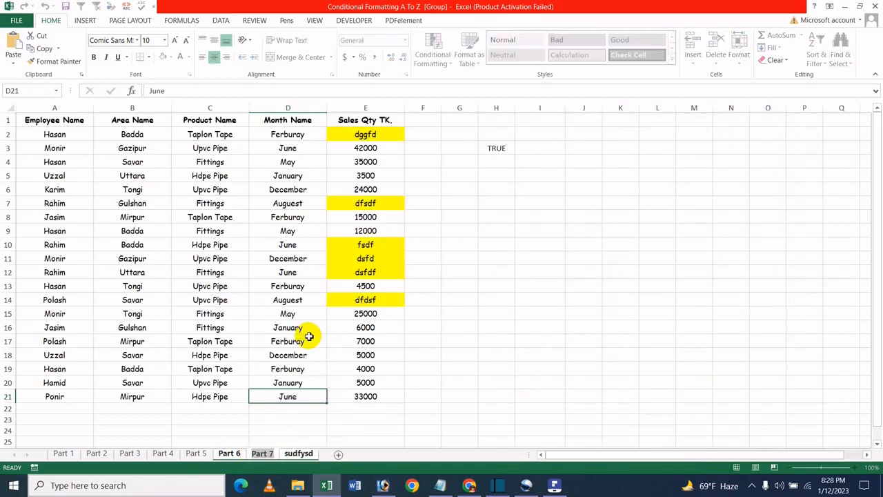
text(fdgfd)
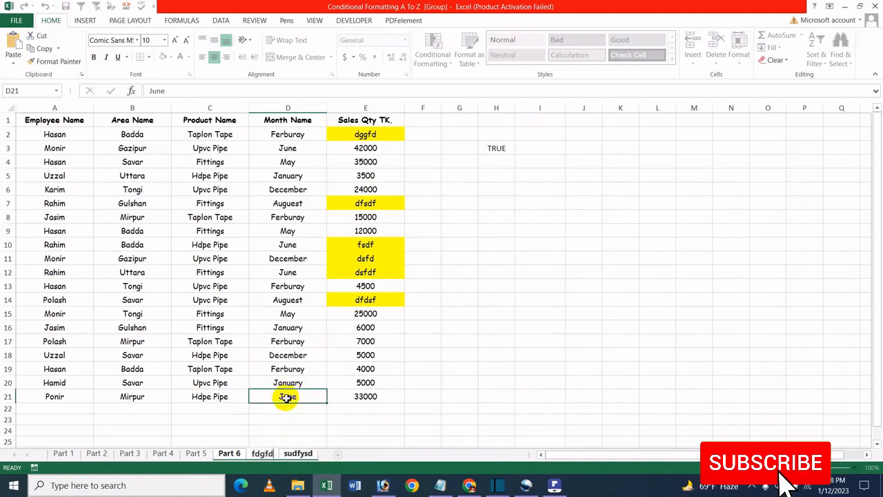
click(290, 340)
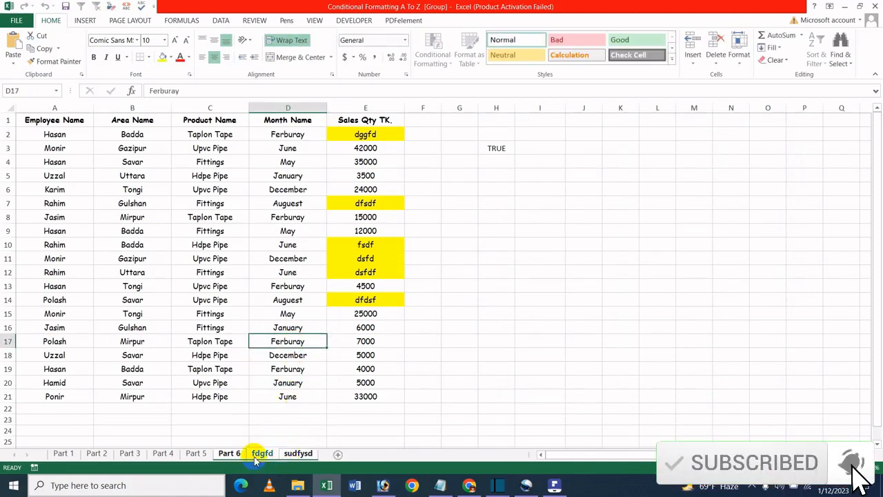
- Insert a new worksheet and move it to the front of all sheet tabs
click(197, 453)
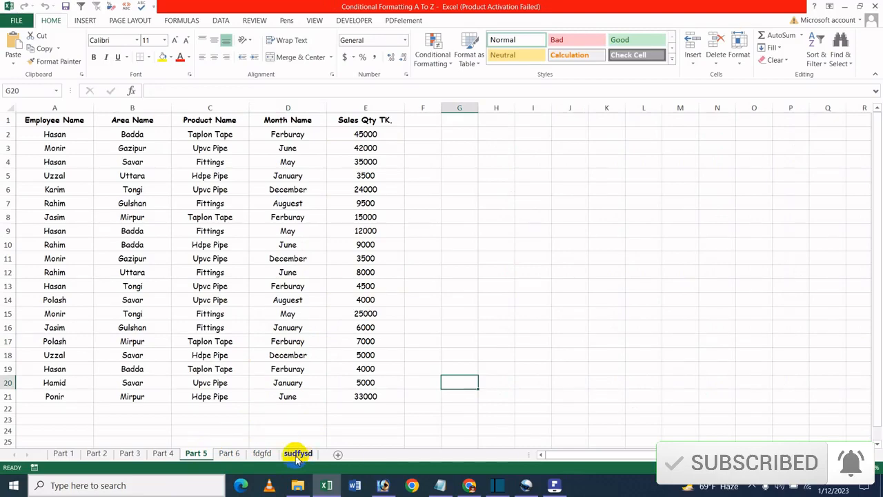
click(64, 453)
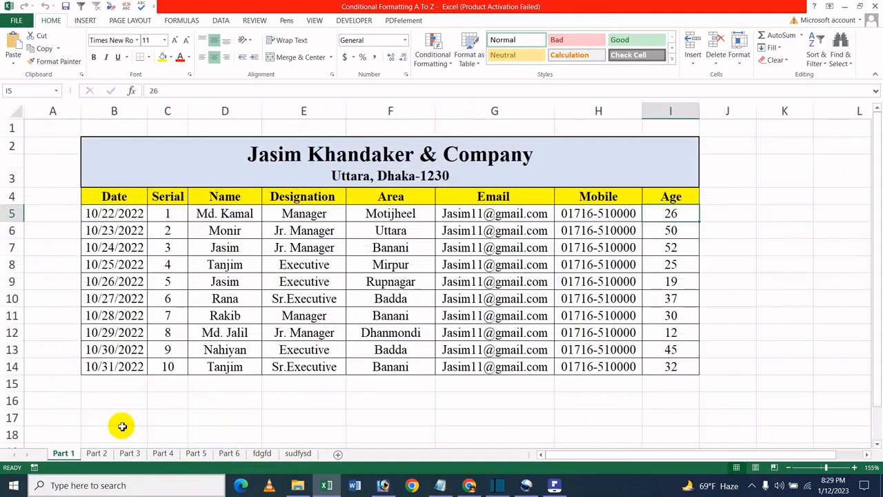
click(338, 453)
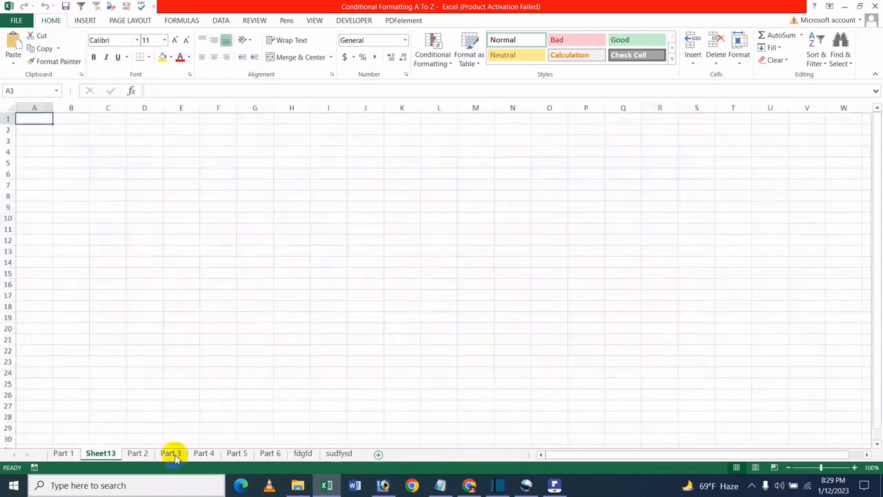
drag(100, 460, 34, 457)
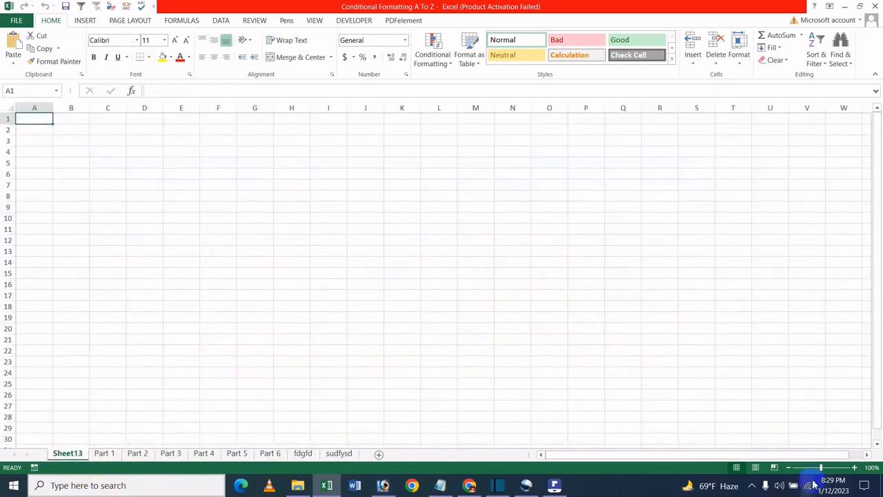
- Rename the Sheet13 tab as Icche Baby from the tab's shortcut menu
drag(820, 467, 838, 473)
click(172, 165)
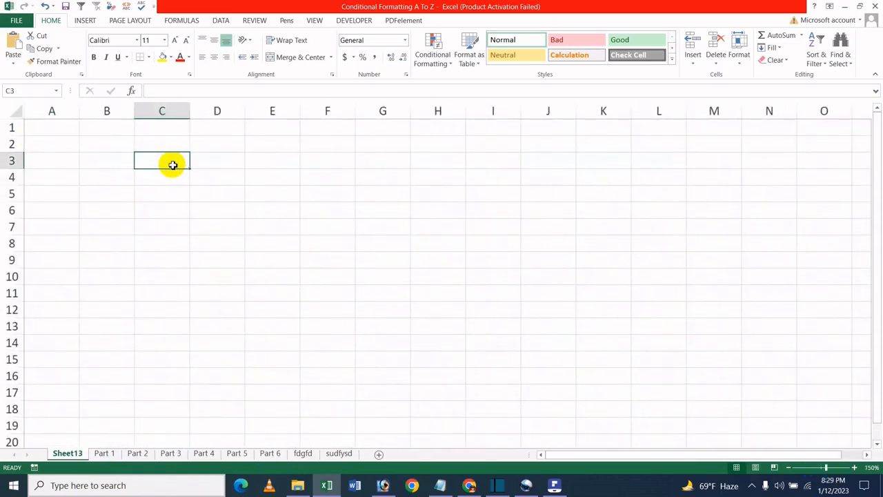
right_click(72, 455)
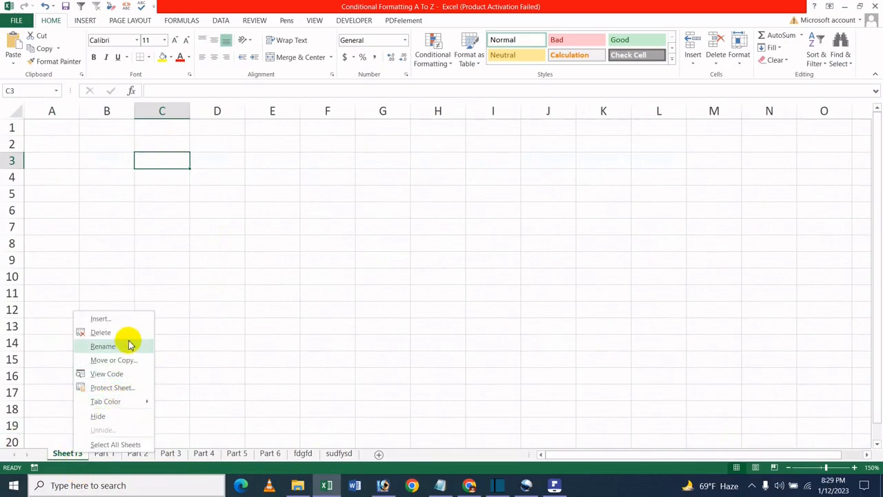
click(102, 347)
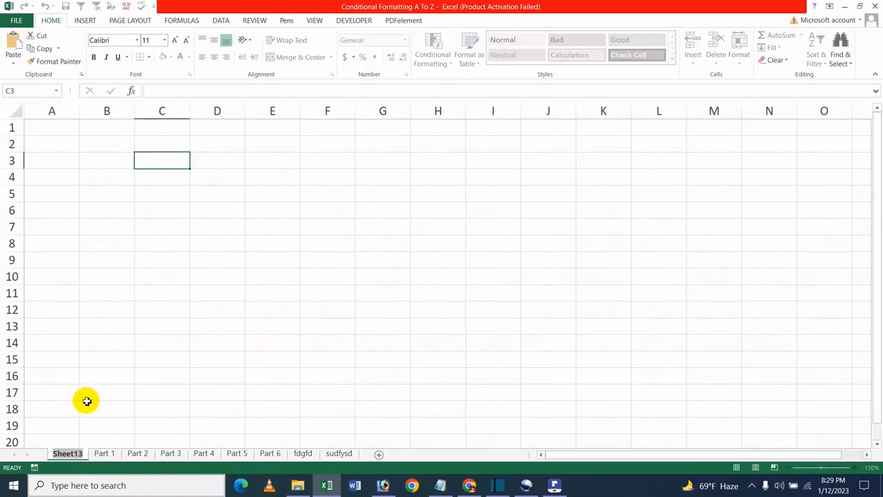
text(Icc)
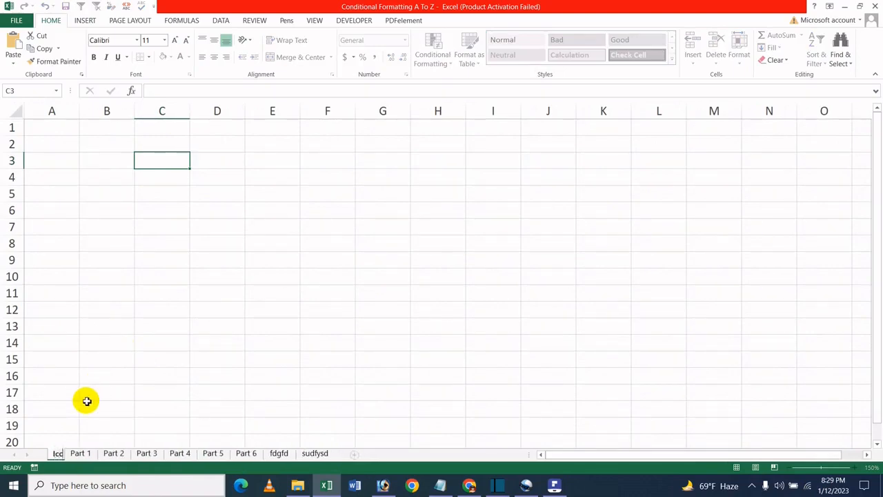
text(he Baby)
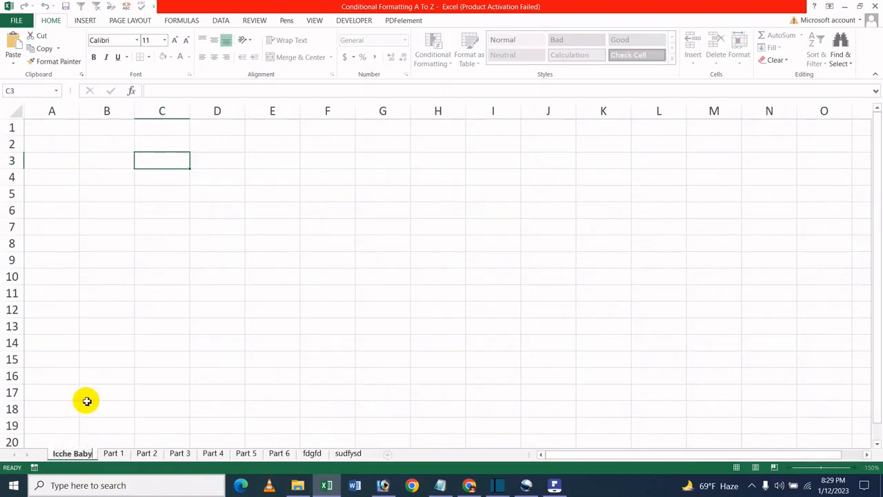
key(Return)
- Enter the header Icche in C2 and the first two list entries in C3 and C4
click(164, 209)
click(164, 160)
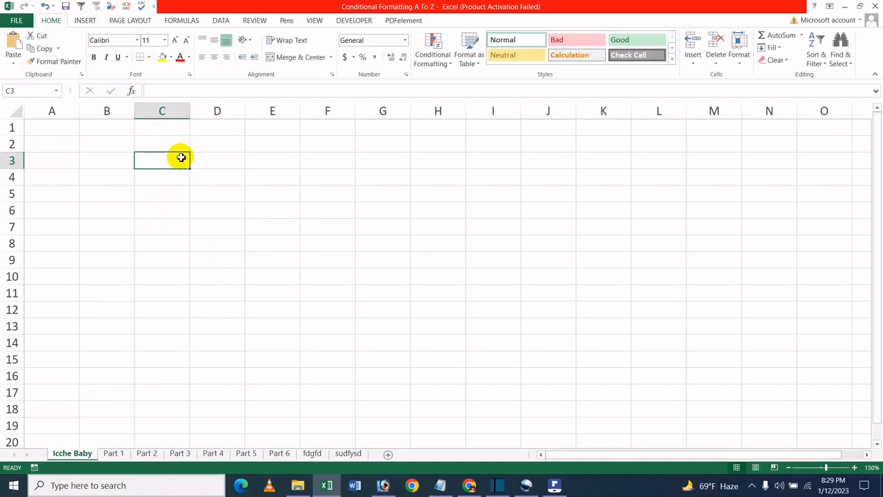
key(Up)
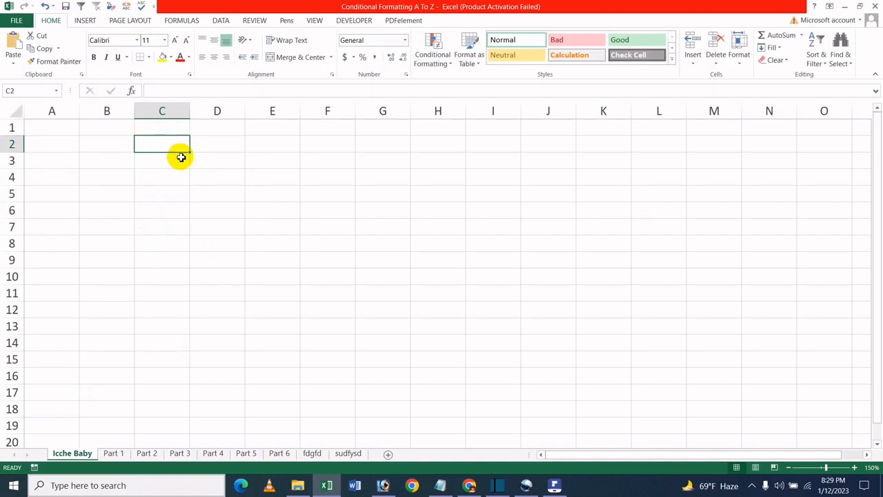
text(Icche)
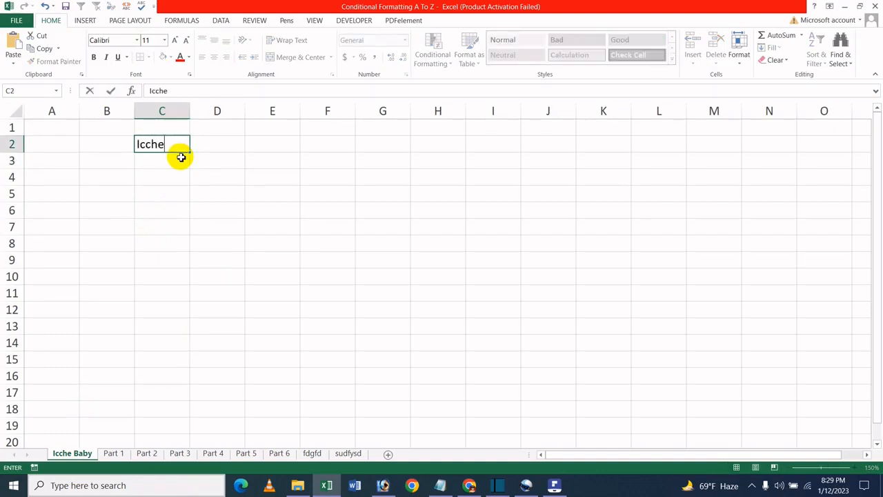
key(Return)
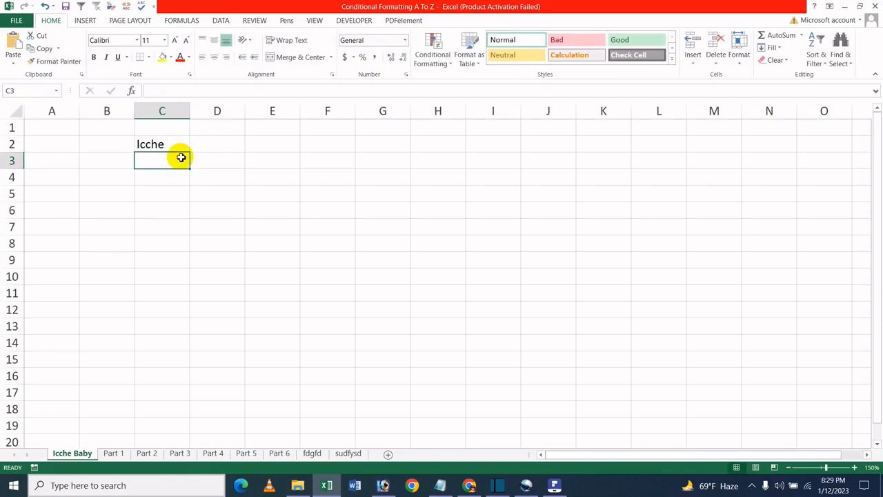
text(Rima)
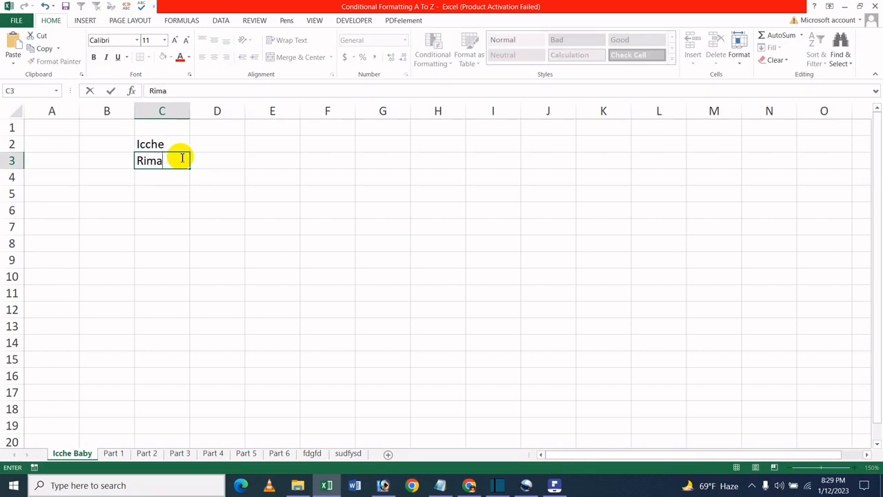
key(Return)
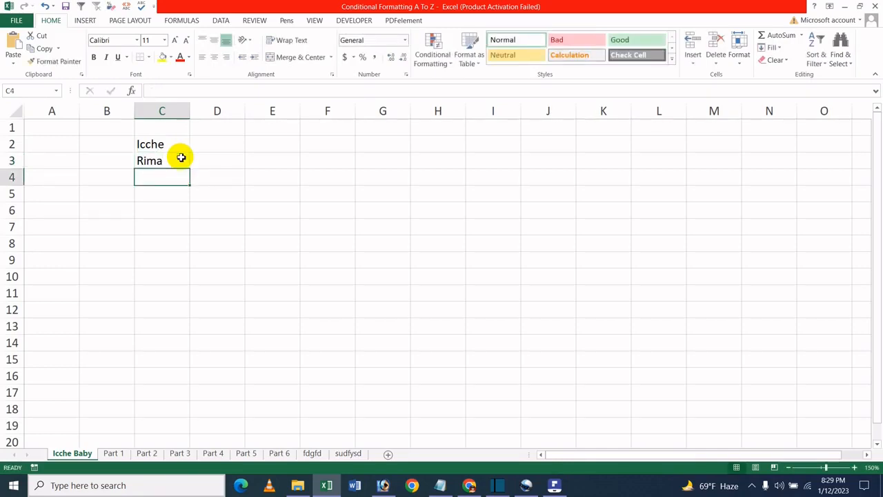
text(T)
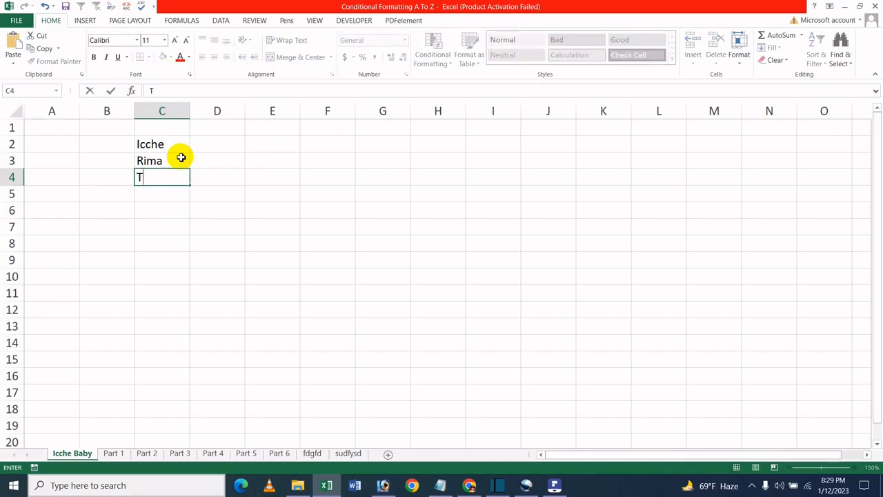
text(ania)
key(Return)
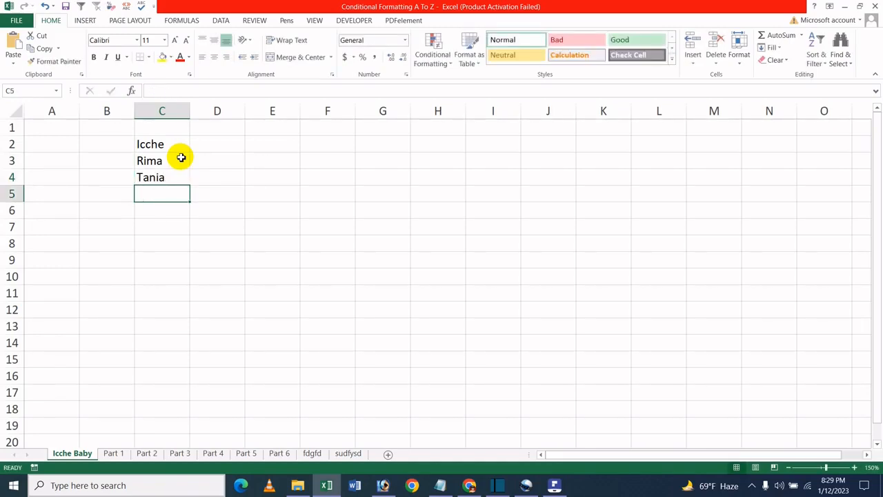
- Continue the list in C5 to C9 with Tapasia, Olivia, Sales, Aount and Cat
text(Tapasia)
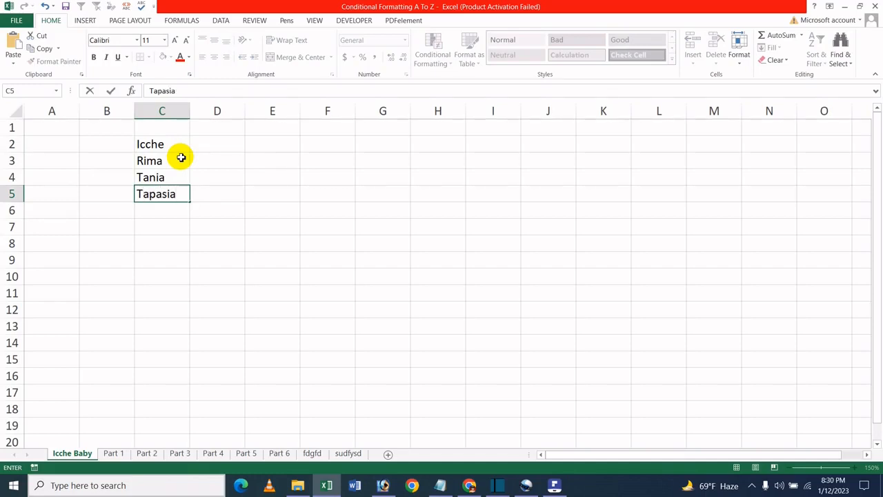
key(Return)
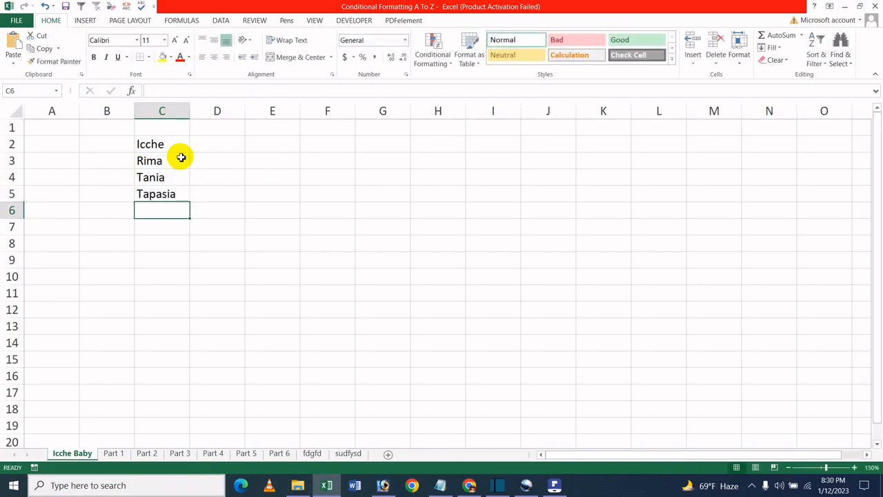
text(Olivia)
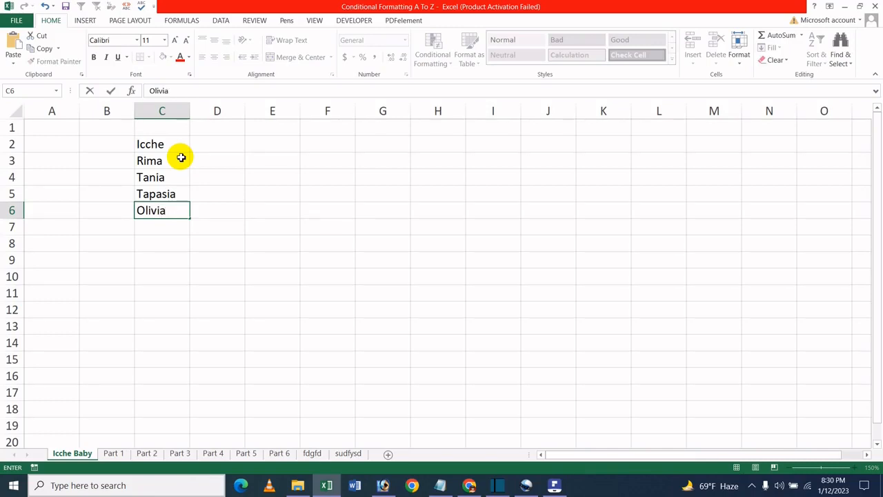
key(Return)
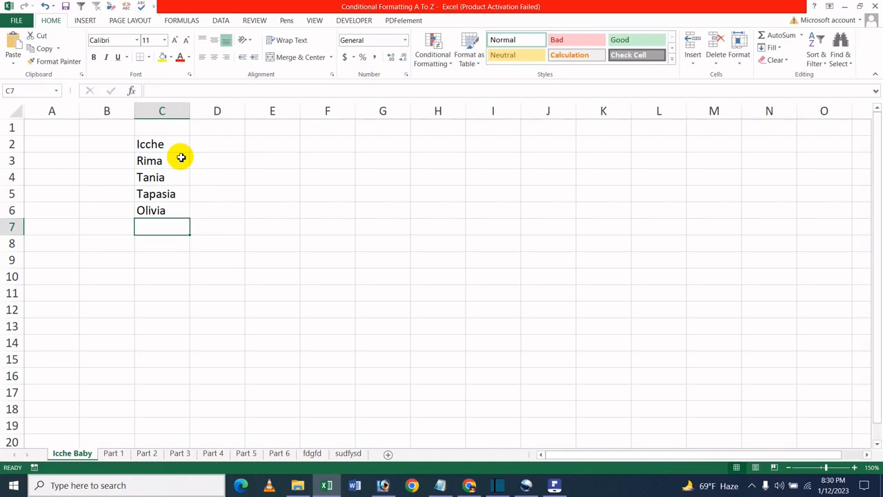
text(Sales)
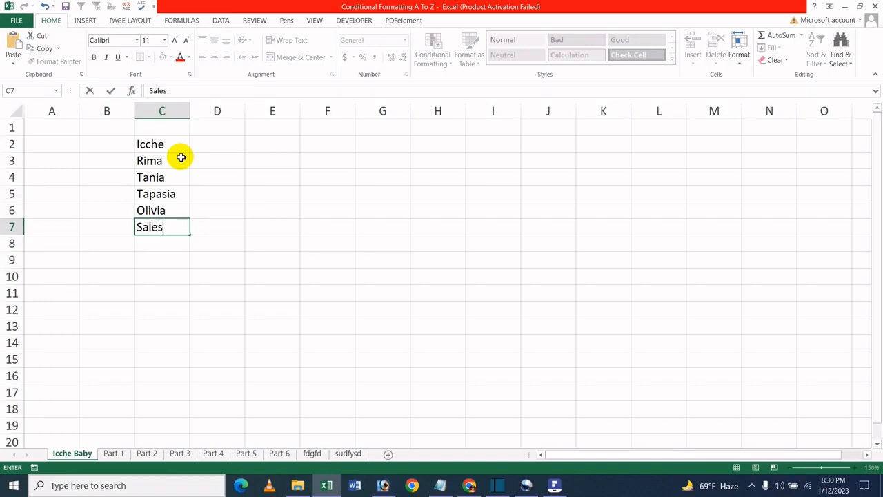
key(Return)
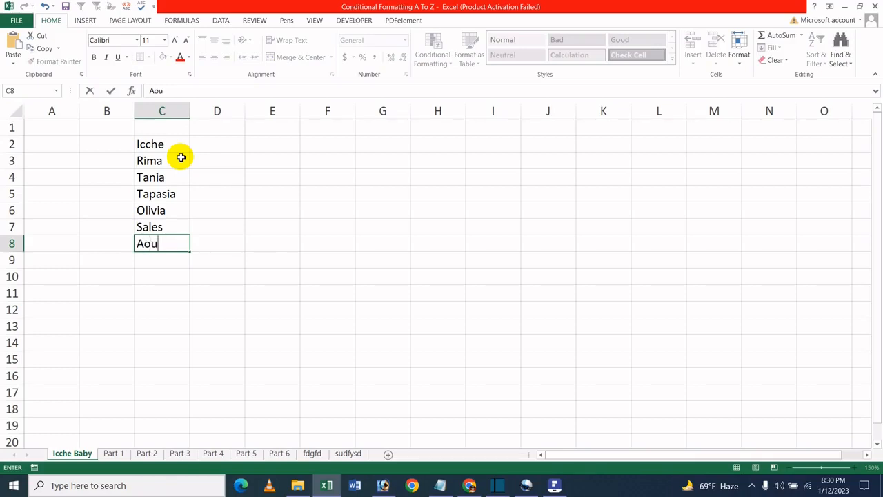
key(Return)
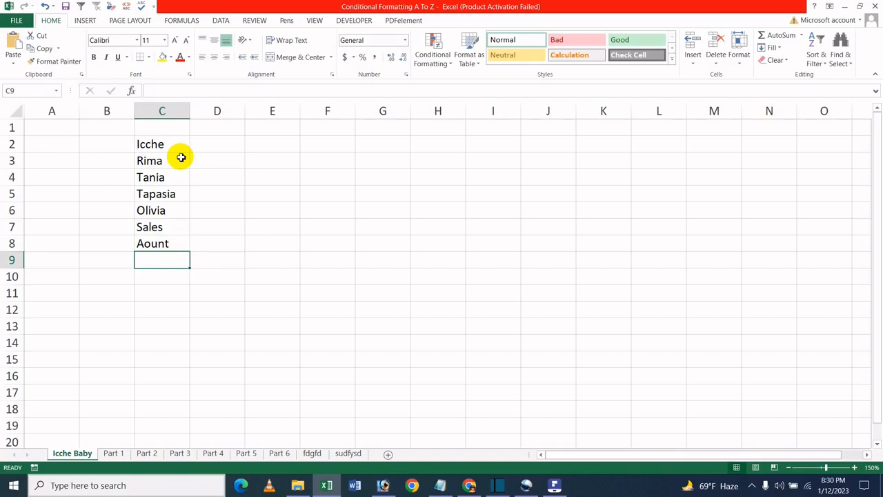
text(cat)
key(Return)
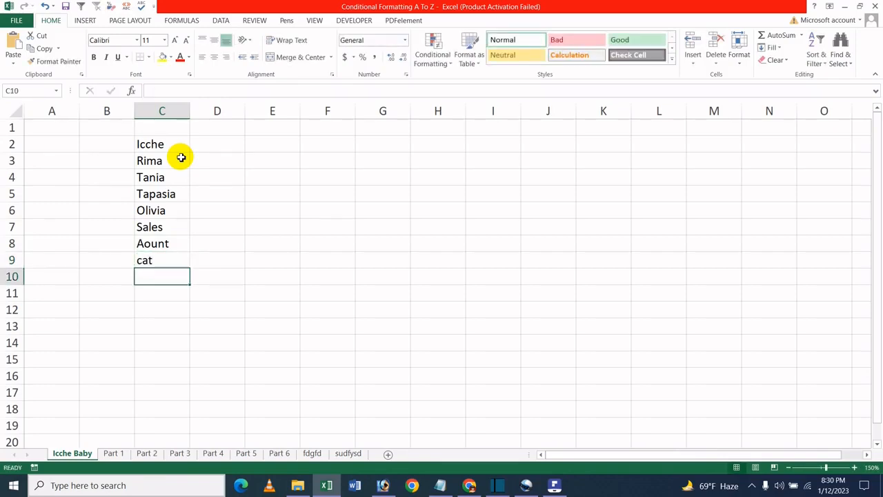
click(157, 262)
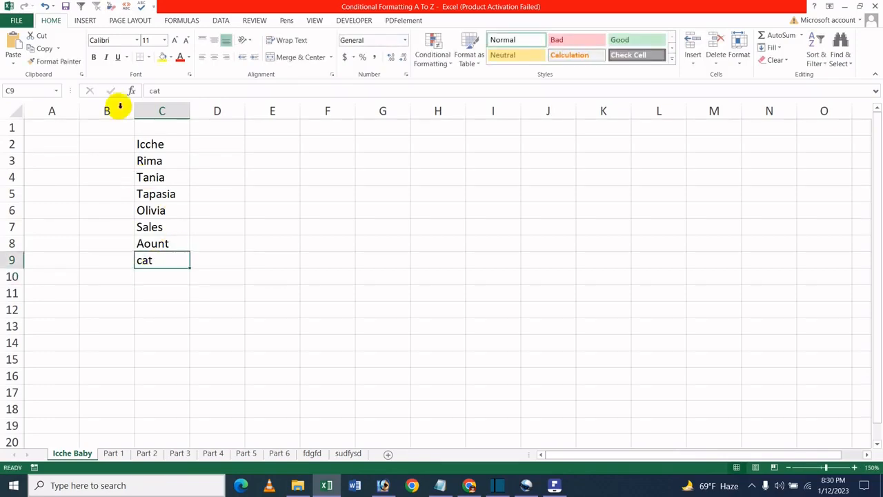
click(152, 90)
click(283, 242)
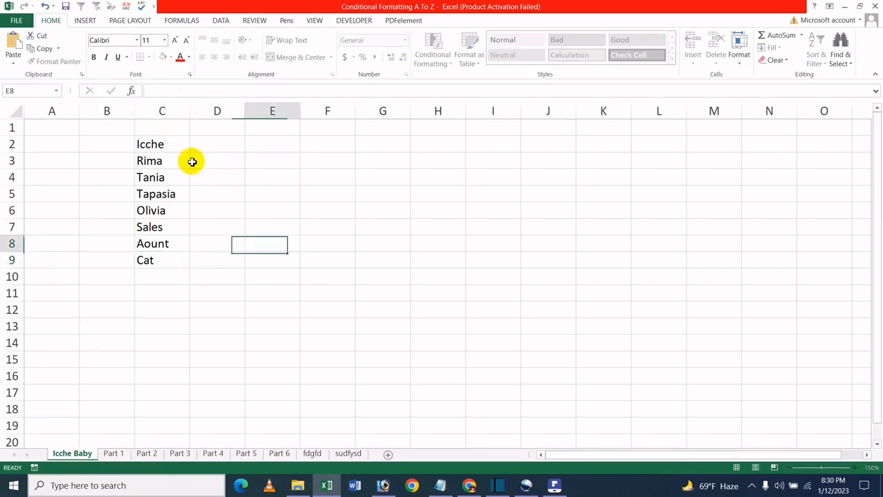
- Create a PivotTable from C2:C9 placed on the existing worksheet at cell I3
drag(154, 144, 176, 258)
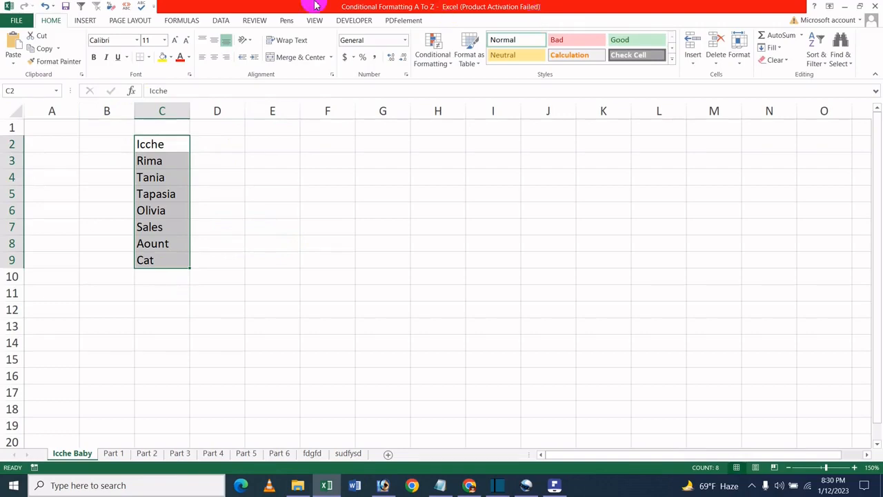
click(81, 20)
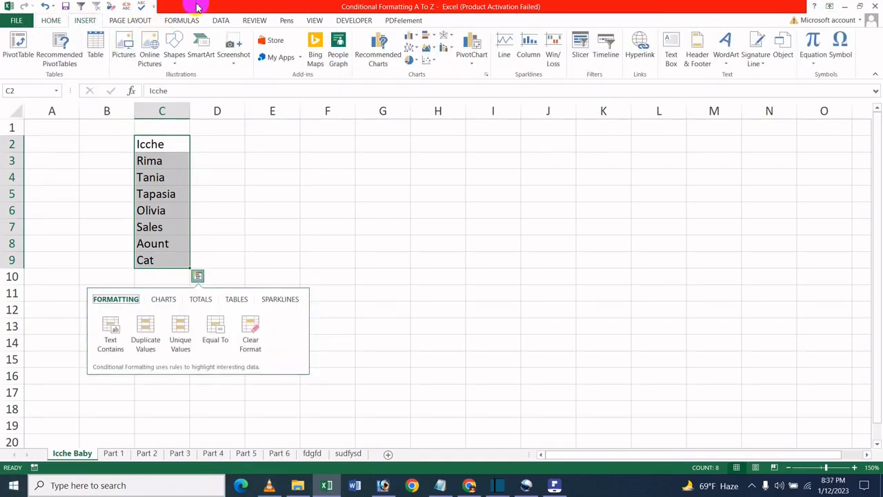
click(20, 49)
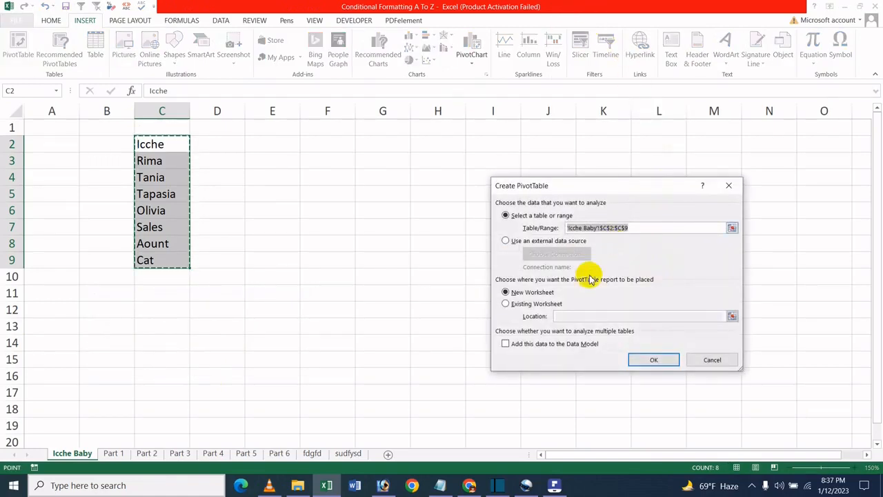
click(534, 304)
click(537, 292)
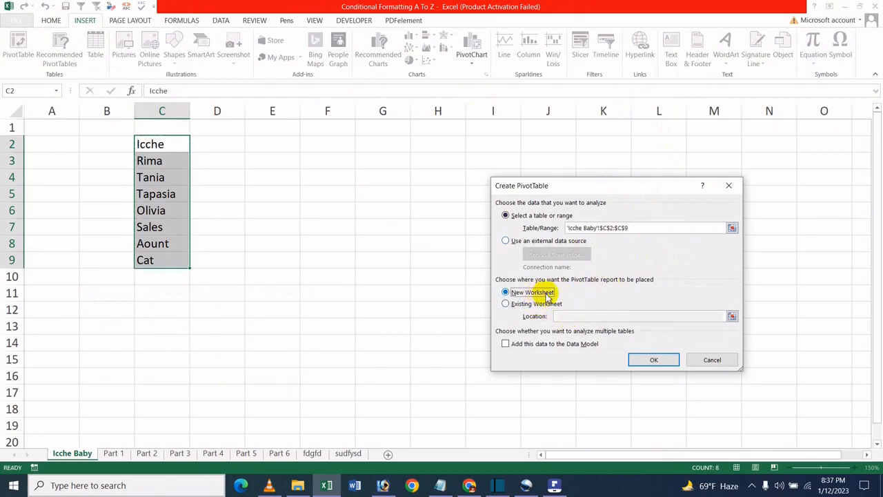
click(541, 304)
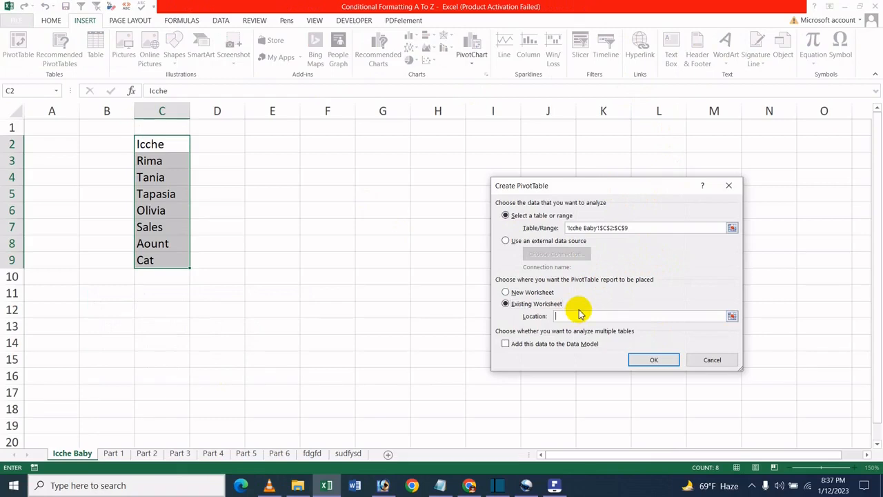
drag(656, 183, 367, 216)
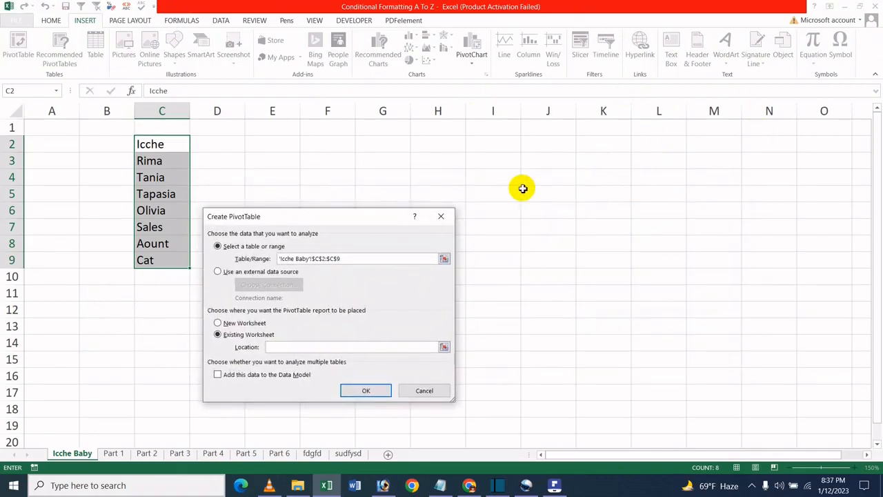
click(491, 162)
click(369, 390)
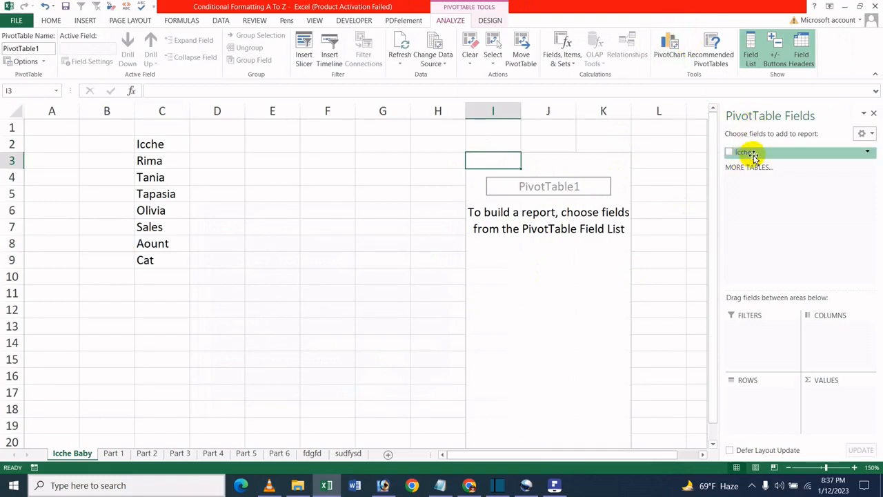
- Put the Icche field in the pivot's filters and show report filter pages to create one sheet per entry
drag(753, 155, 754, 338)
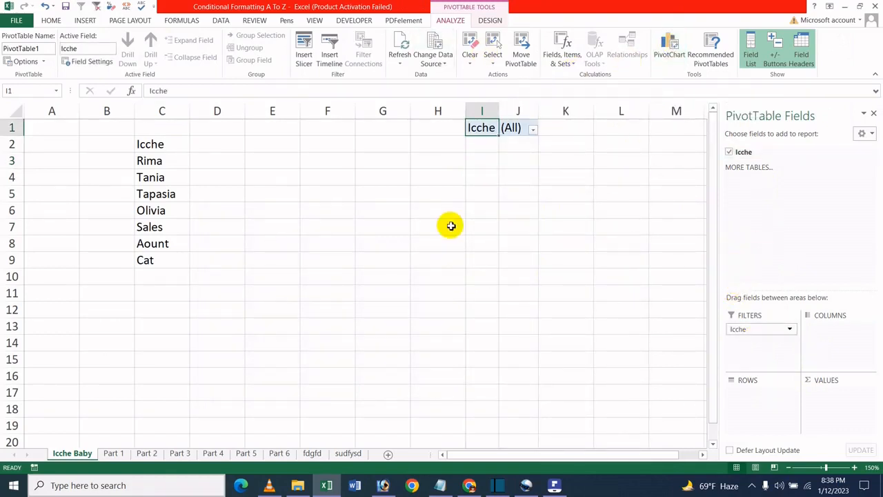
click(44, 63)
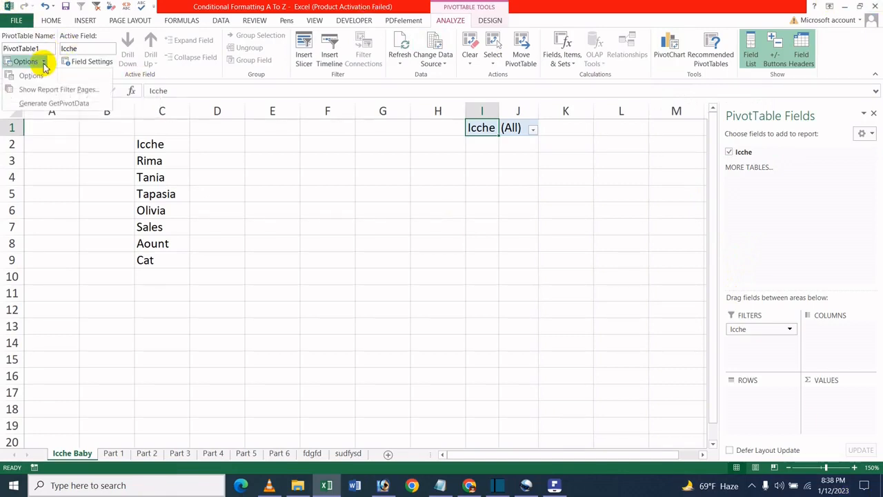
click(76, 89)
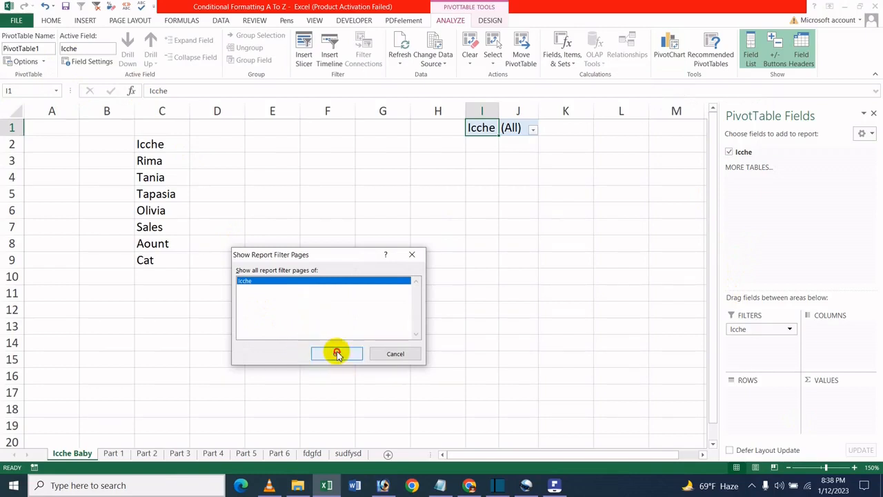
click(336, 353)
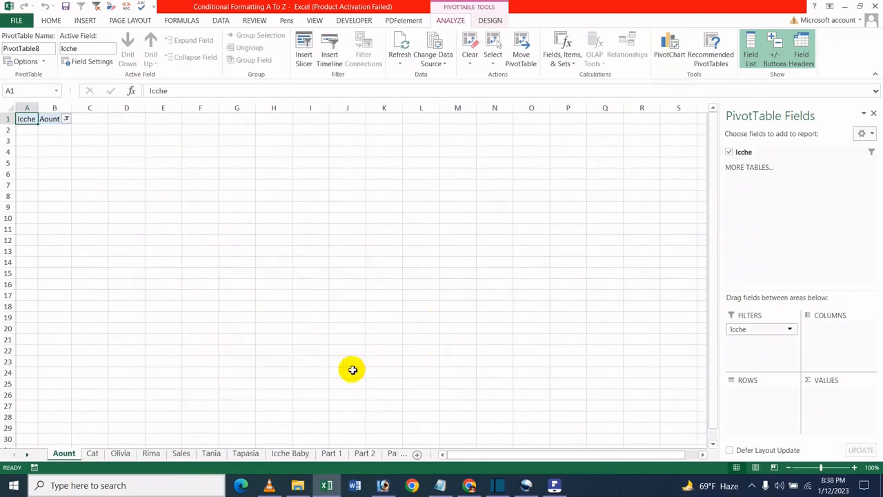
click(238, 452)
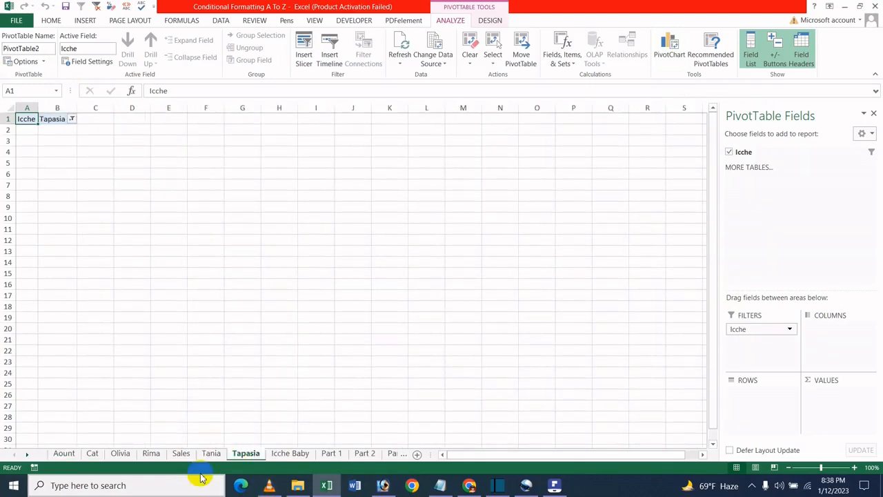
- Browse through the generated sheets Aount, Cat, Olivia, Rima, Sales, Tania and Tapasia to examine each pivot page
click(209, 453)
click(61, 453)
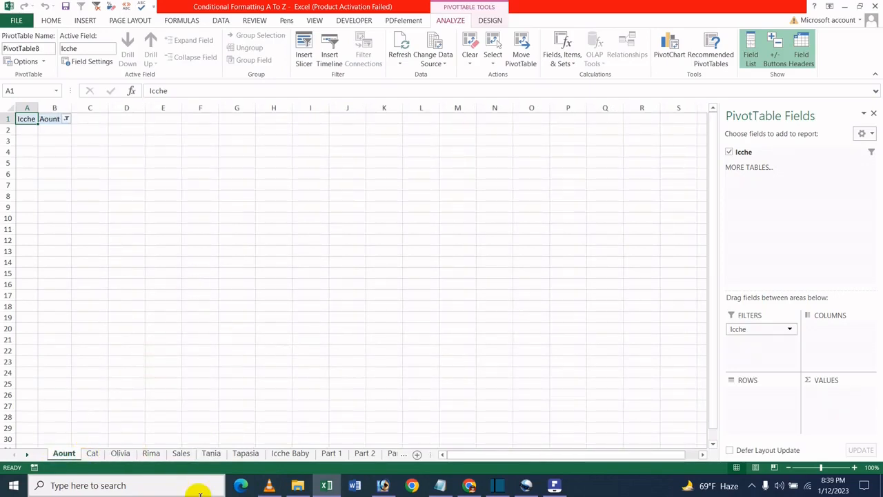
click(93, 453)
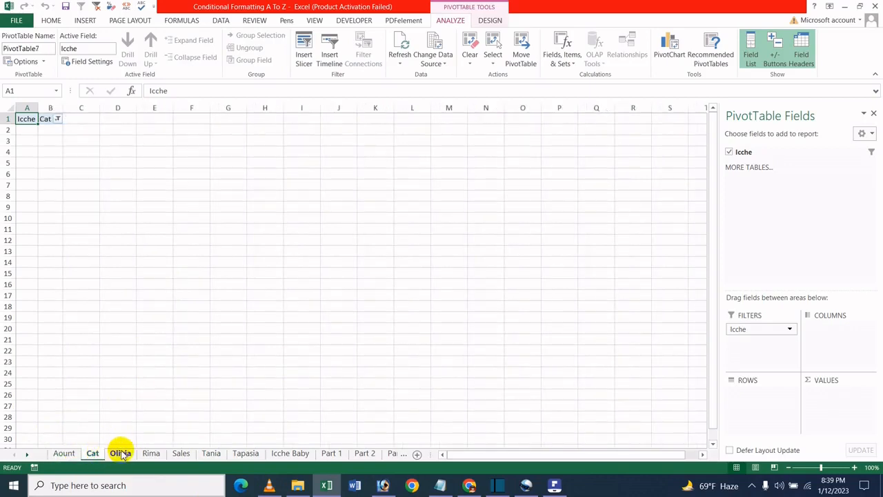
click(120, 454)
click(152, 455)
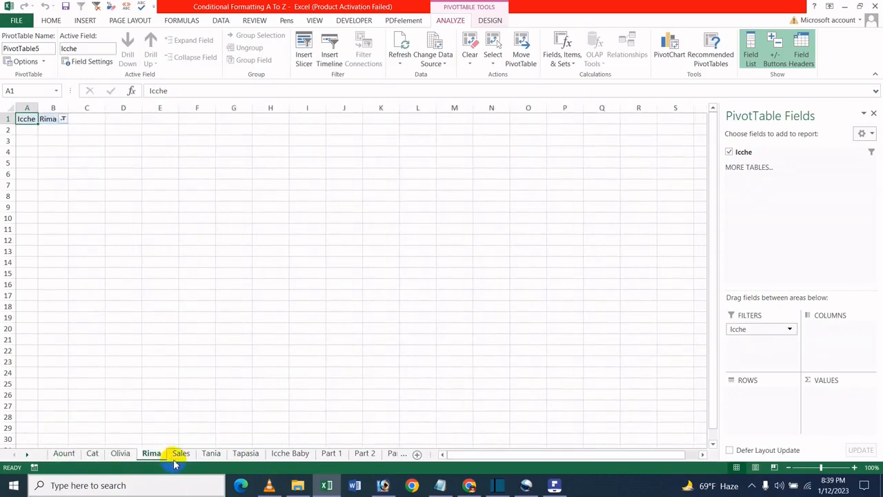
click(181, 454)
click(212, 454)
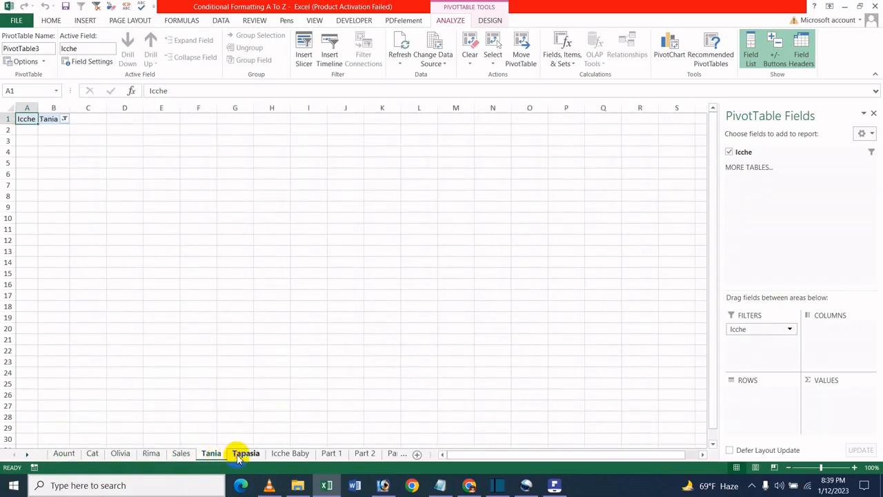
click(241, 454)
click(299, 453)
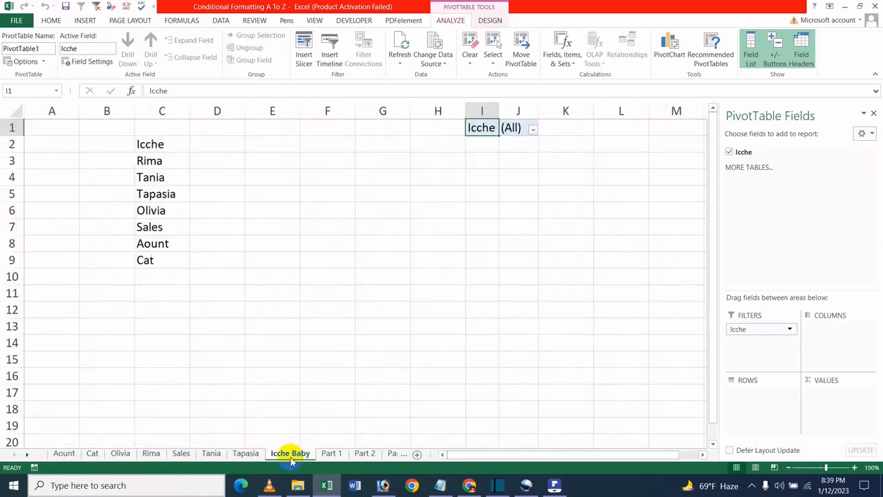
click(220, 456)
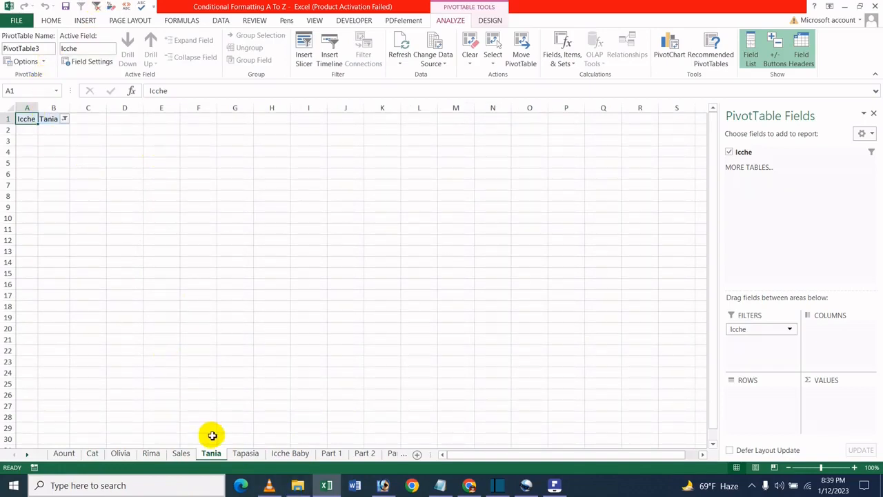
click(179, 454)
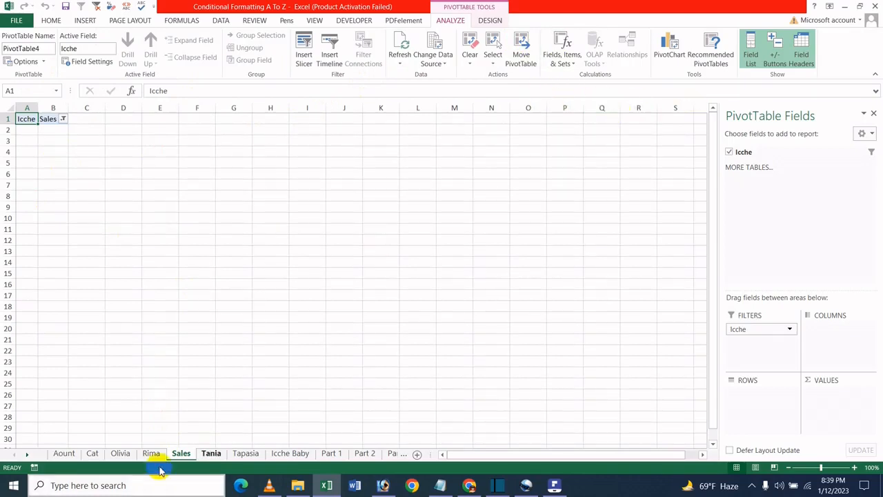
- Return to the Icche Baby sheet, then switch to PDFelement to show the tutorial's title document
click(290, 453)
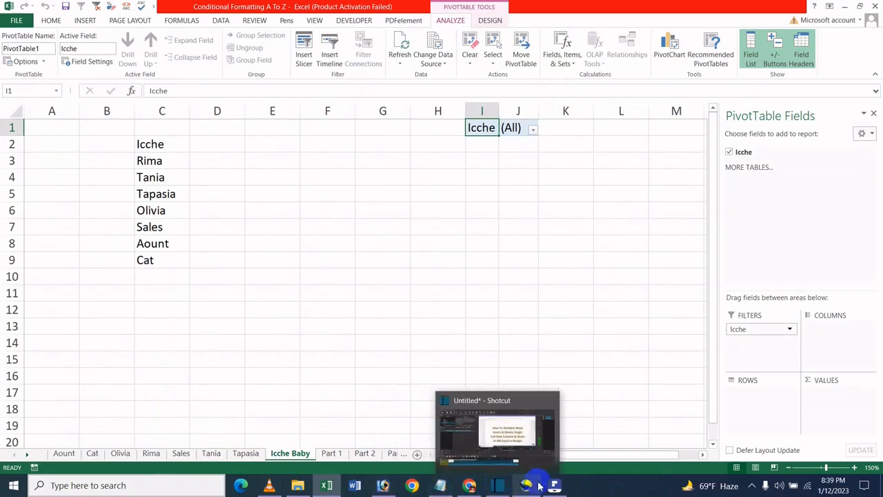
click(559, 486)
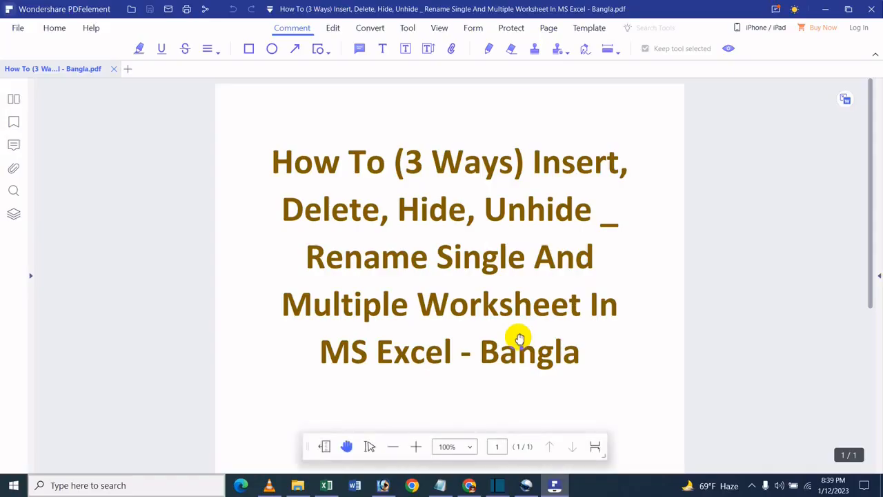